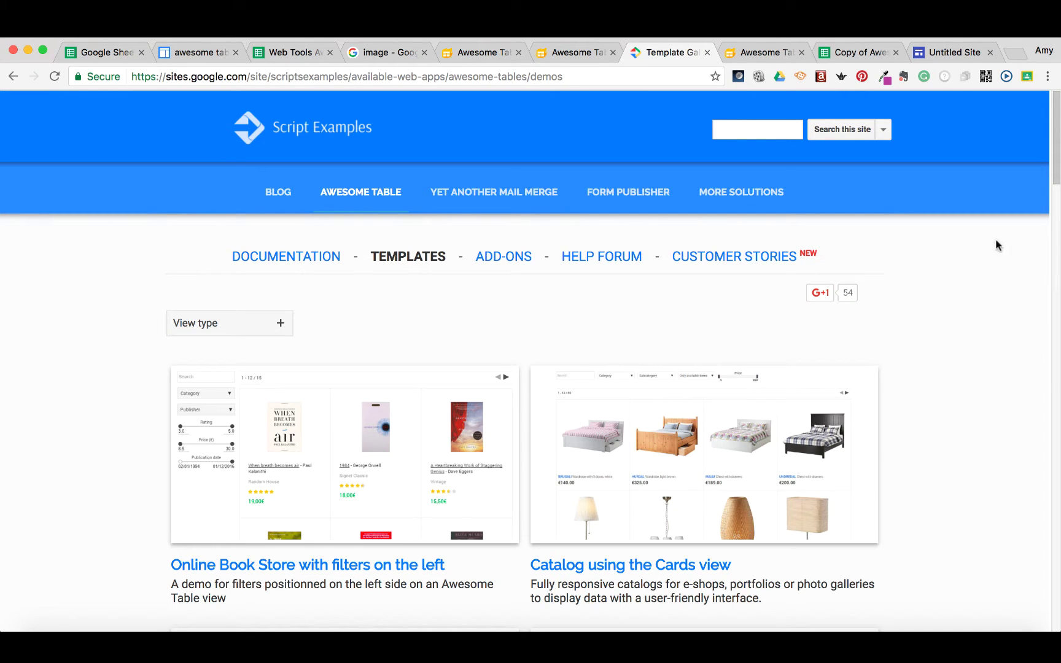
Open the Card view DEMO's Data Source spreadsheet, Copy of Awesome Table Example - Apps Store.
drag(1052, 156, 1052, 357)
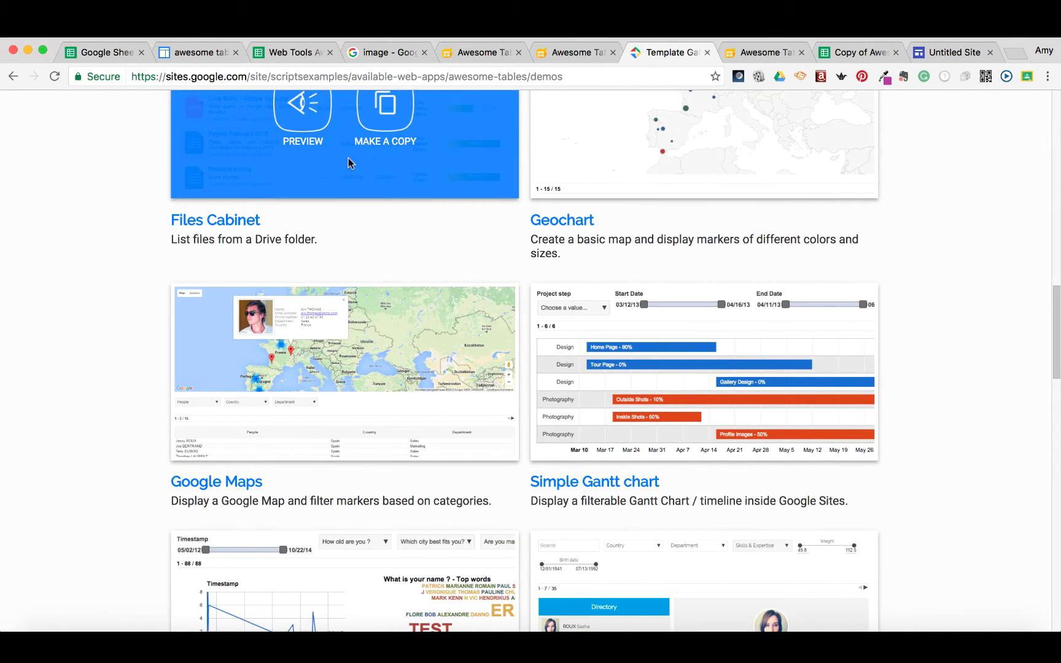
drag(1051, 317, 1051, 455)
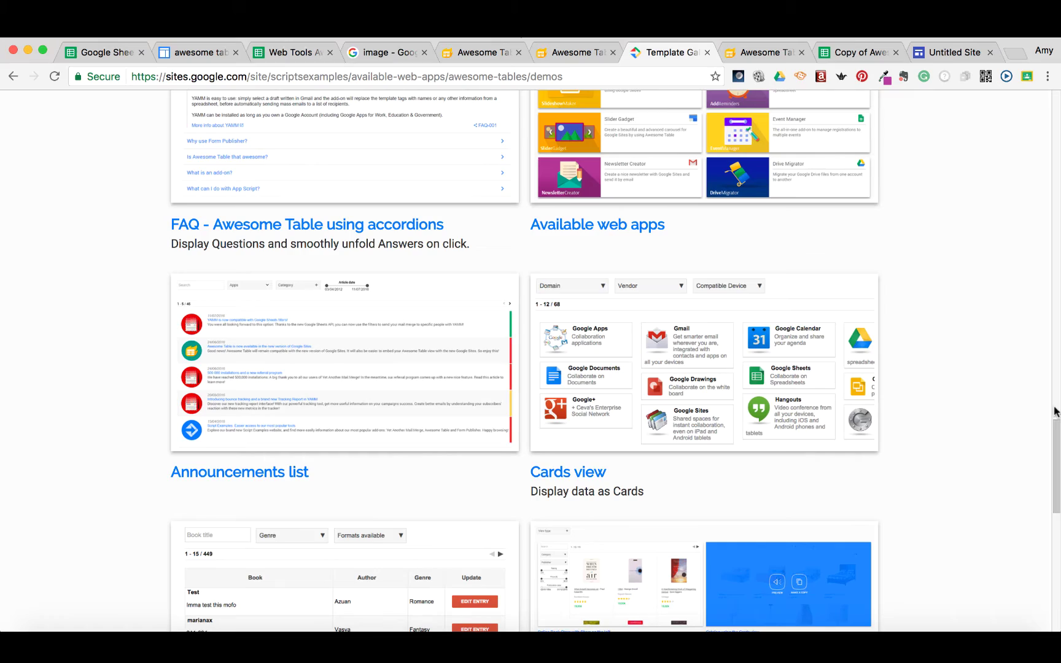
drag(1055, 429, 1056, 102)
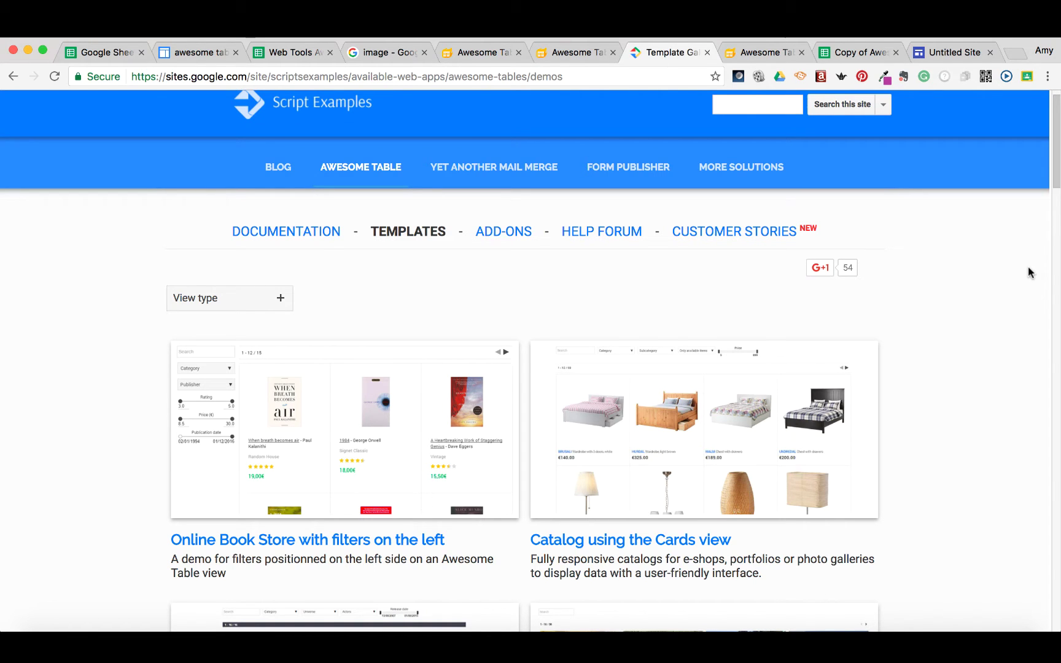
drag(1057, 161, 1059, 473)
mouse_move(737, 501)
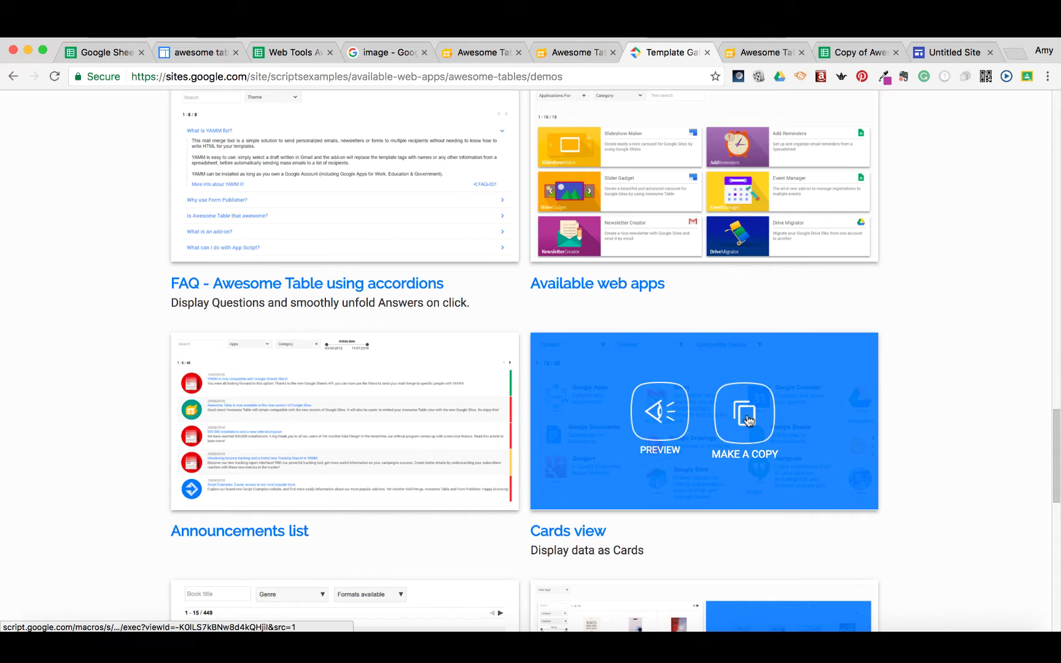
mouse_move(836, 154)
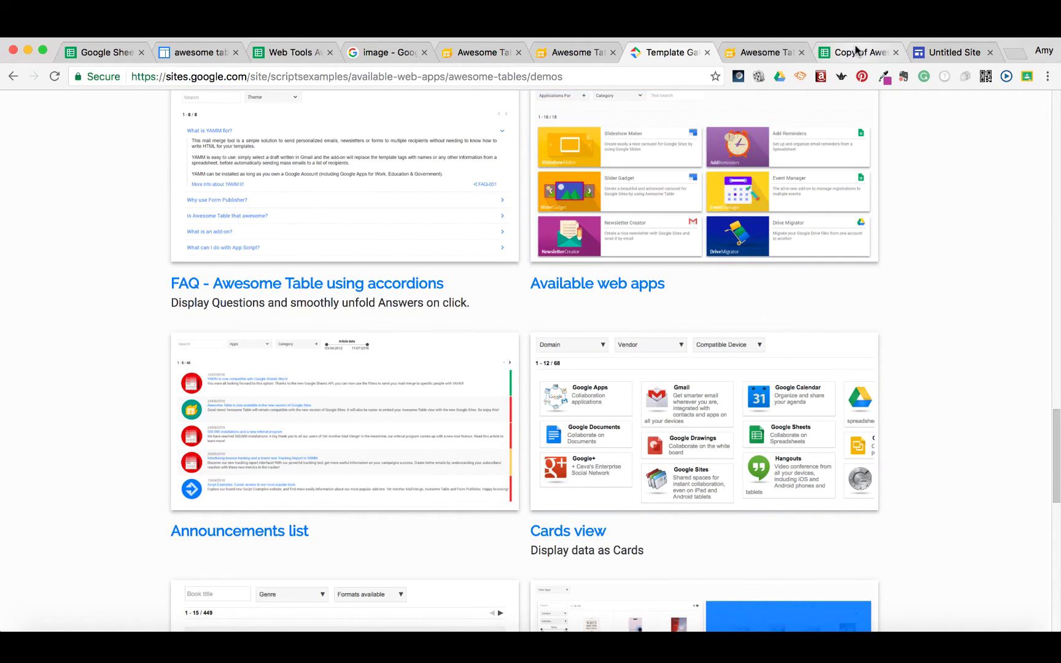
click(753, 51)
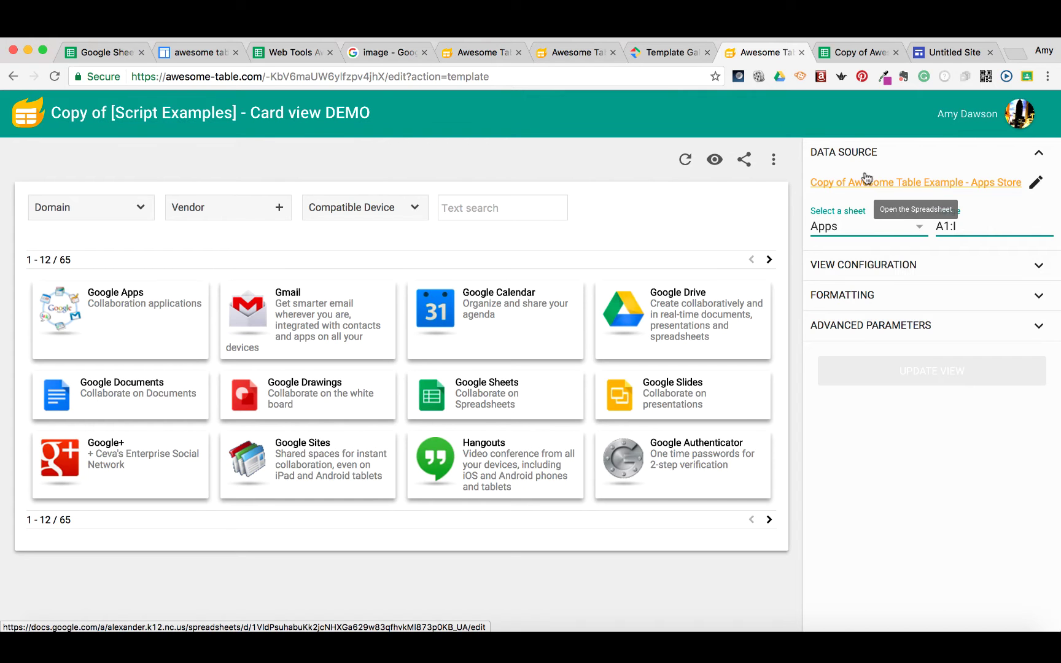
click(847, 53)
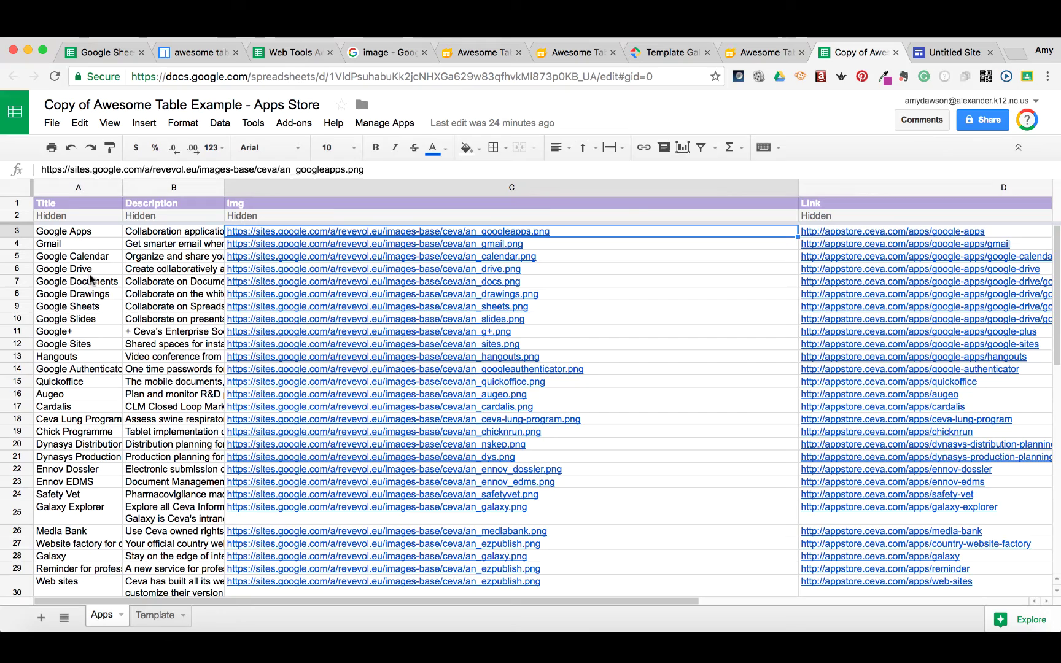
Change the title in cell A3 from Google Apps to Dog.
click(754, 54)
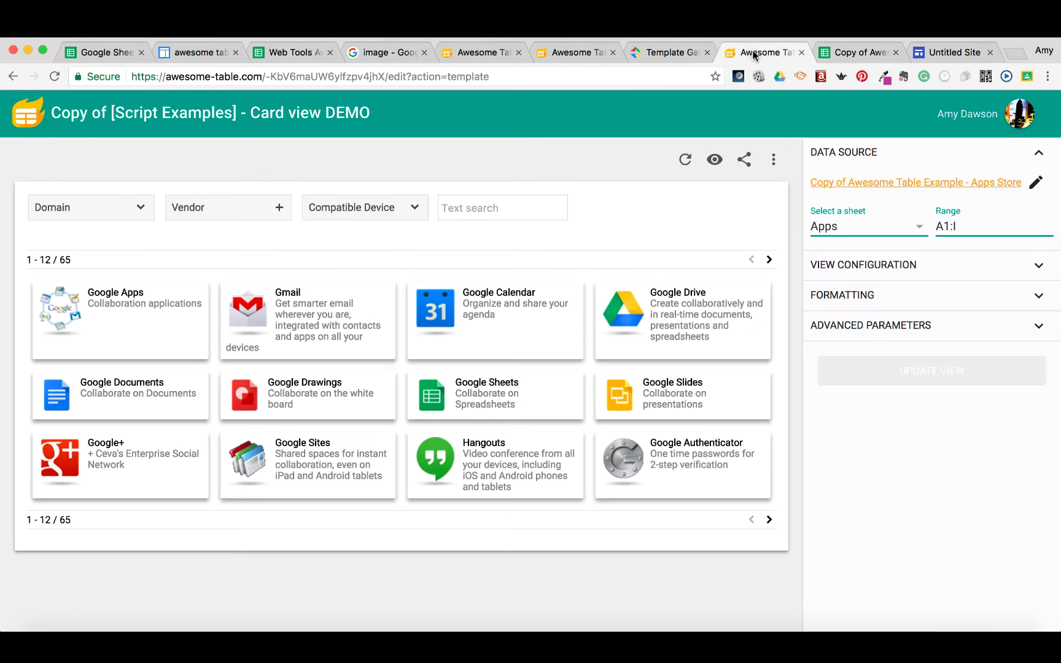
click(851, 54)
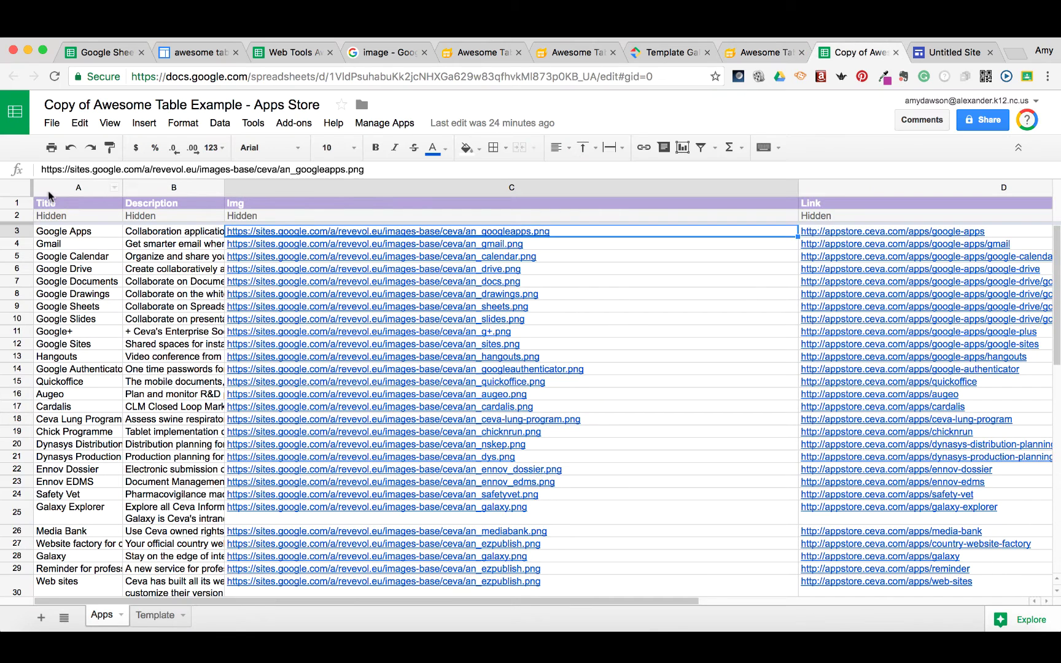
click(55, 233)
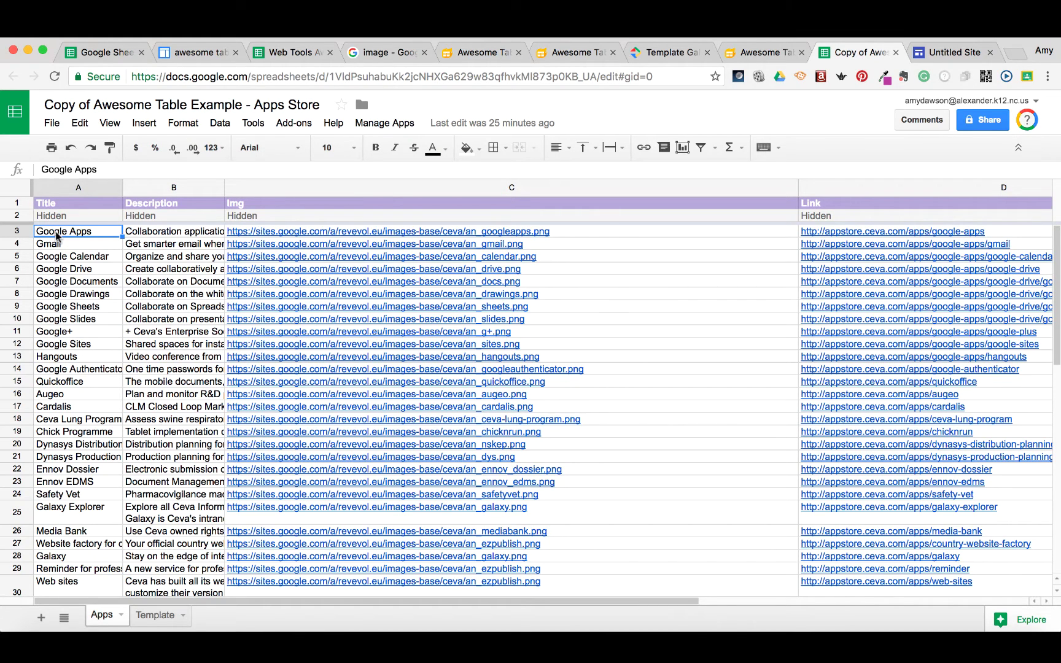
text(Dog)
key(Return)
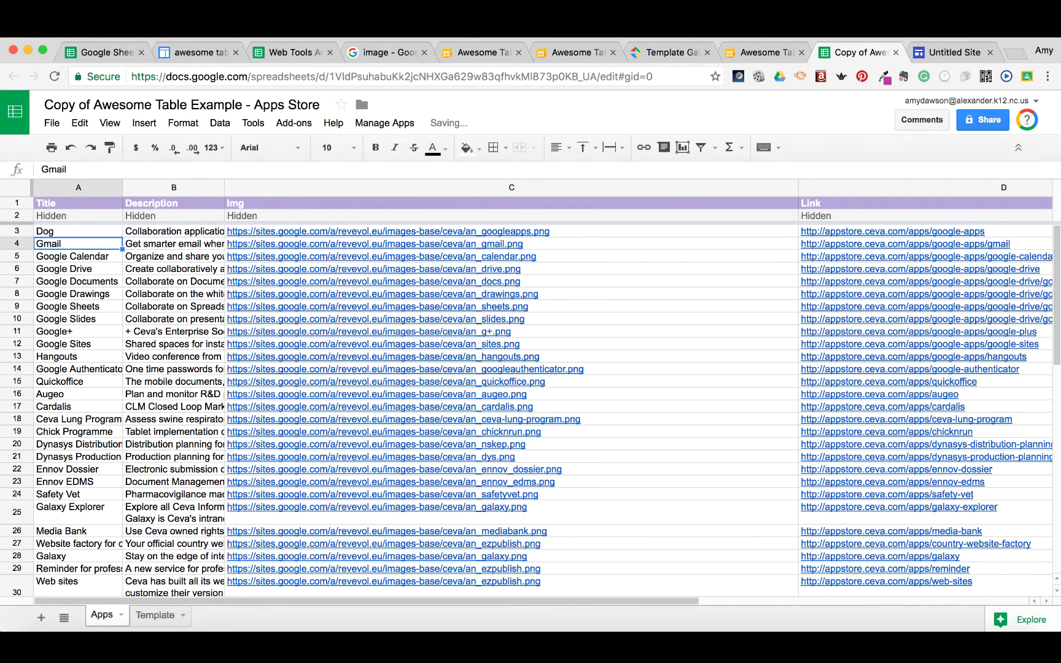
click(572, 310)
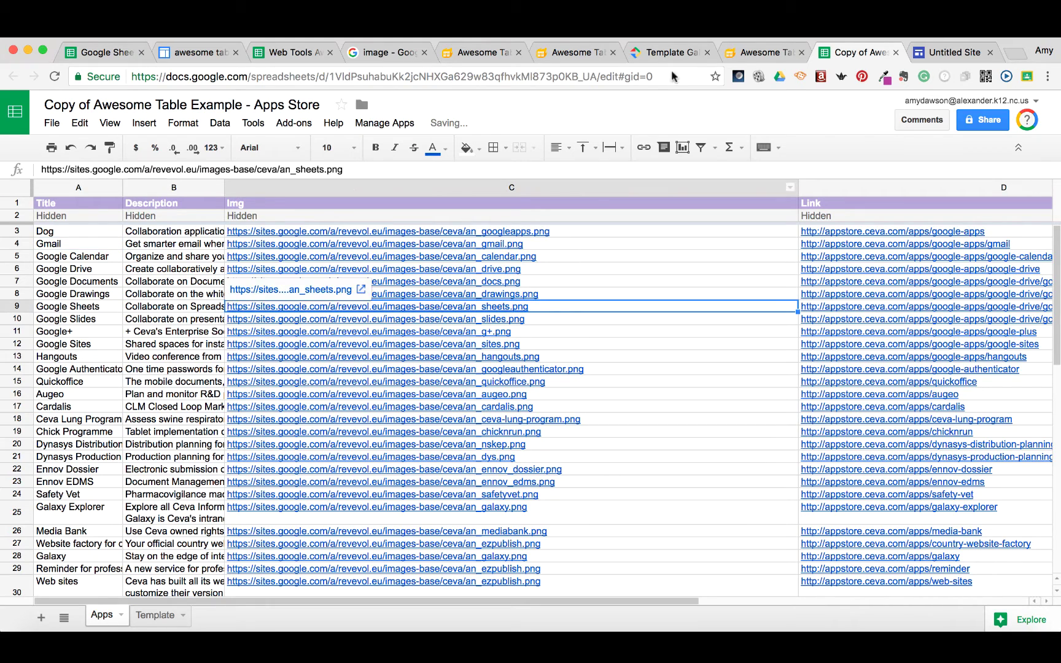
Reload the Awesome Table preview so the first card reads Dog, then return to the sheet.
click(756, 52)
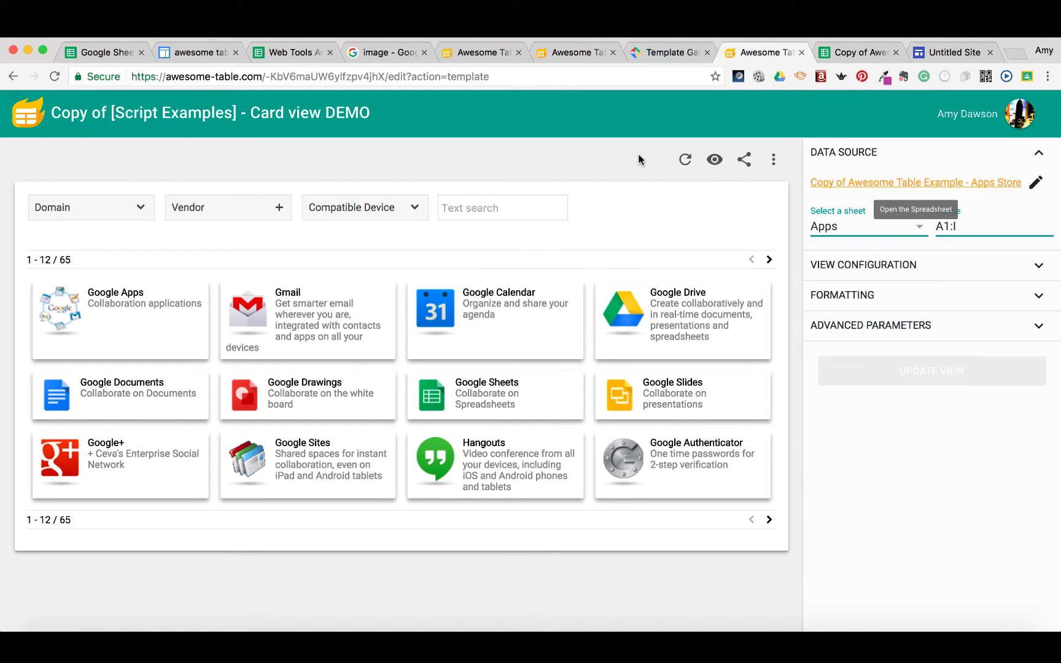
click(685, 160)
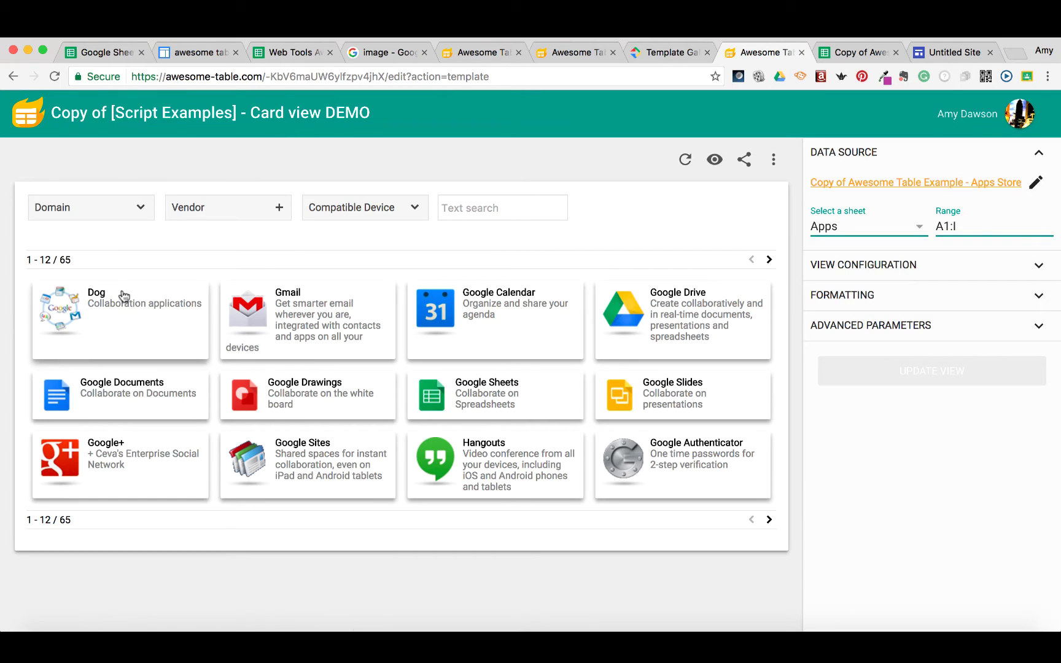
click(859, 54)
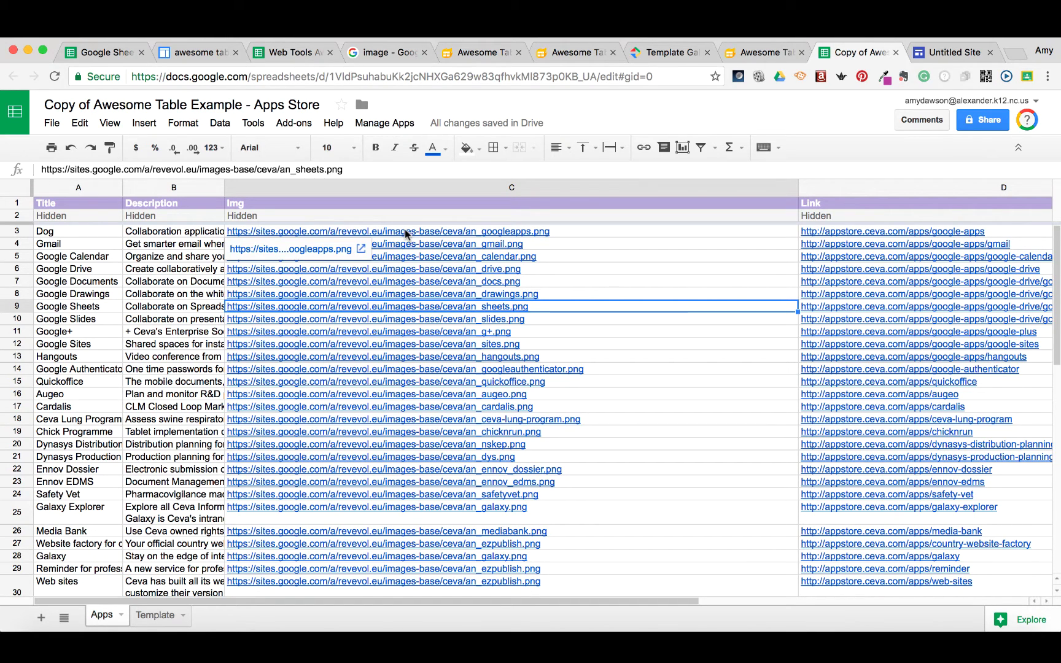
Filter Google Images to exactly 64×64 pixels and copy the to.gif monkey image's address.
click(375, 54)
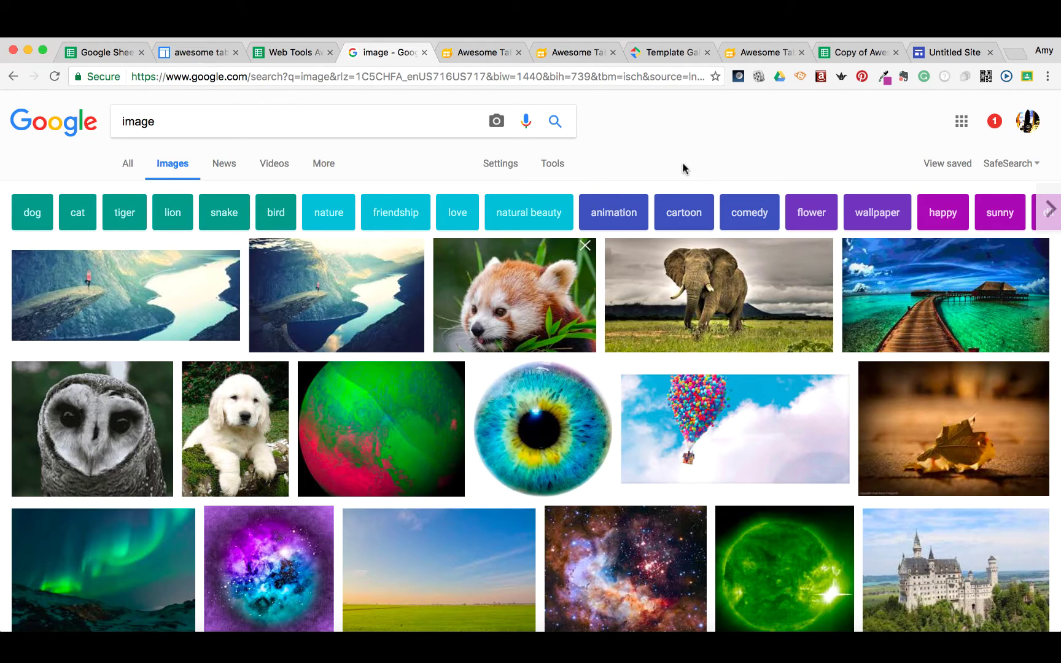
click(554, 167)
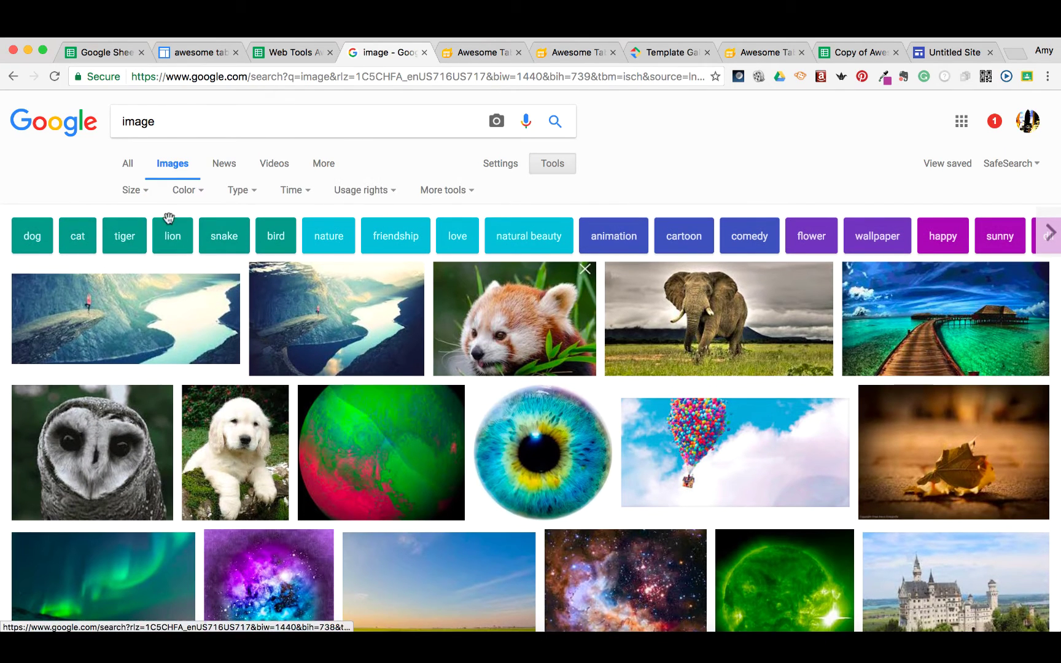
click(141, 192)
click(138, 320)
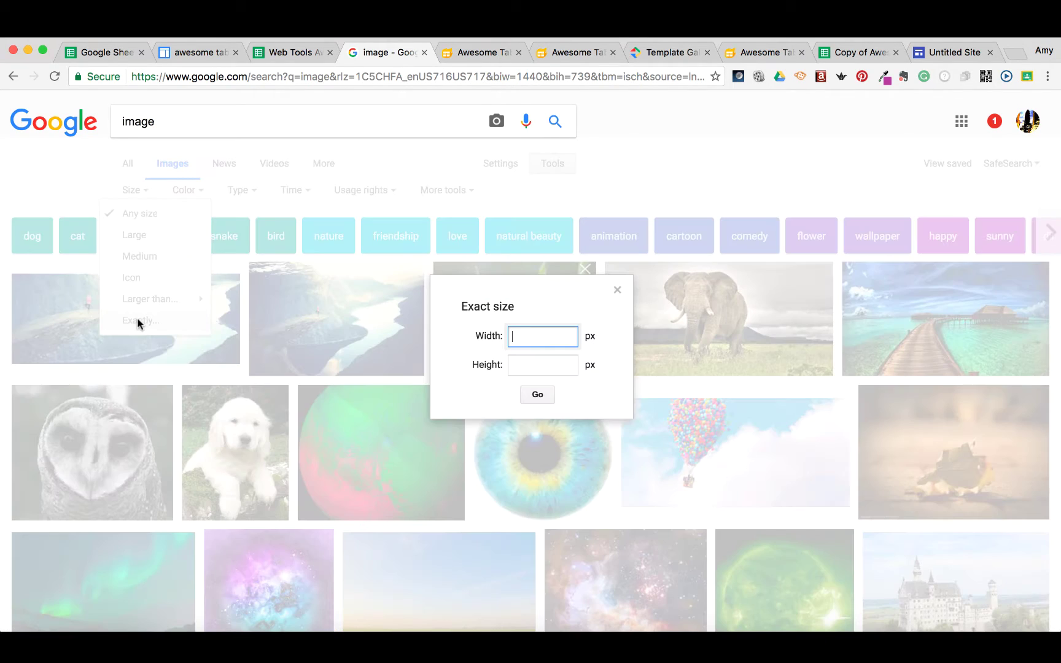
text(64)
click(546, 366)
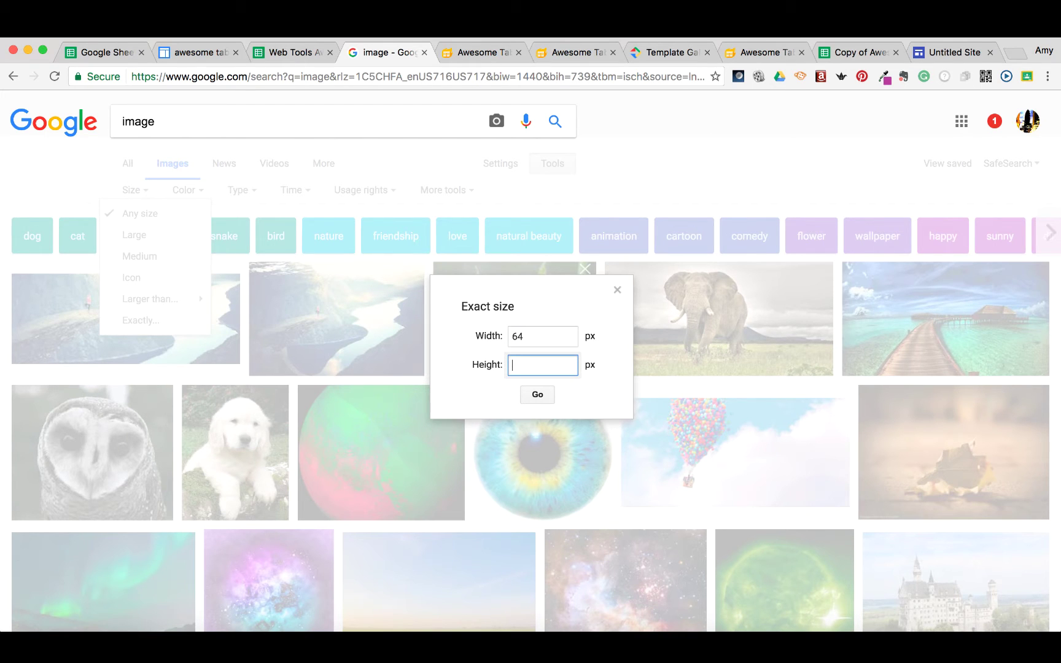
click(538, 394)
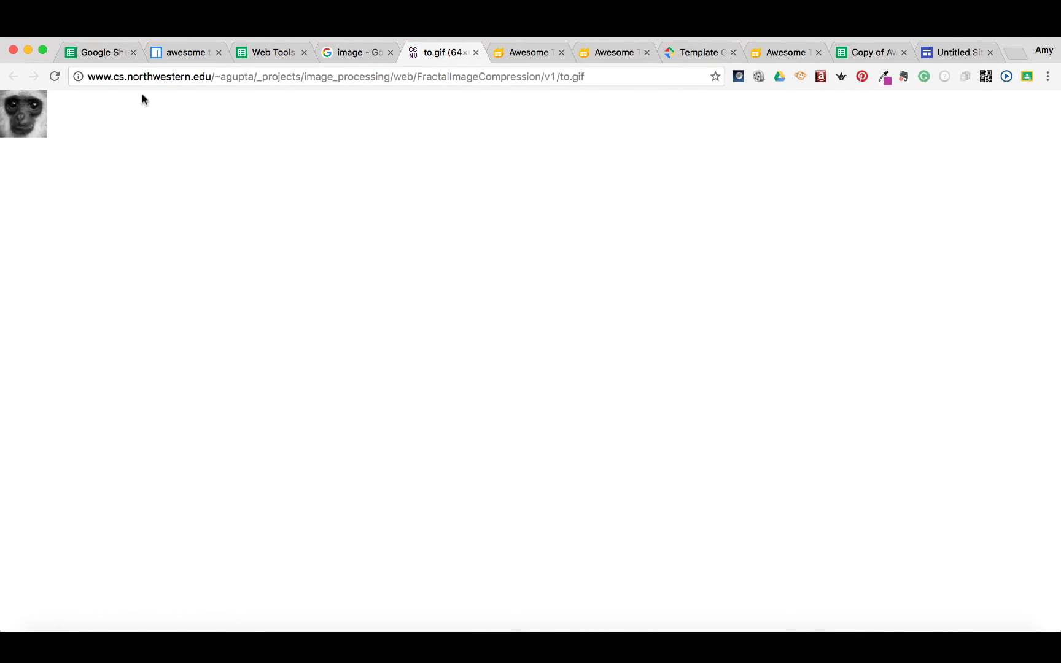
click(170, 81)
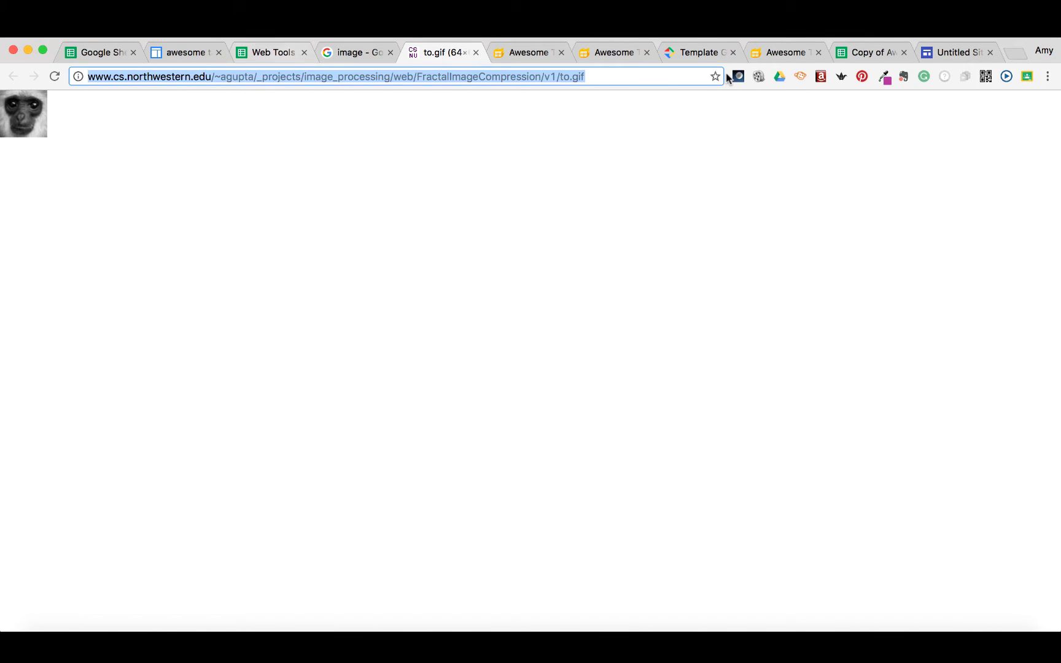
click(869, 52)
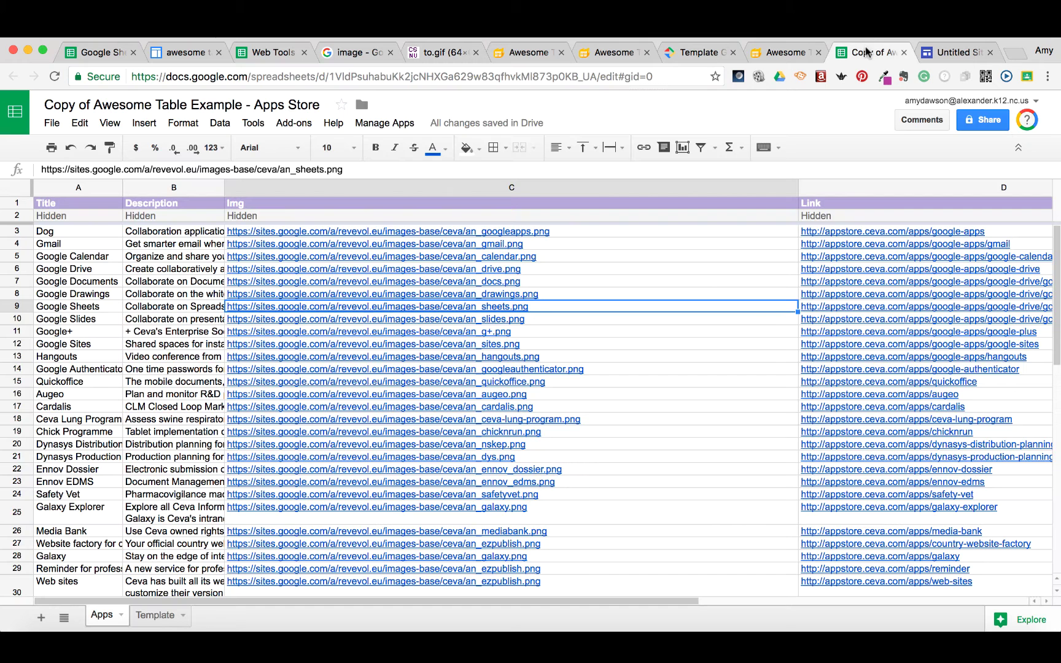
Paste the to.gif URL into C3 and reload the preview so the Dog card shows the monkey.
click(315, 234)
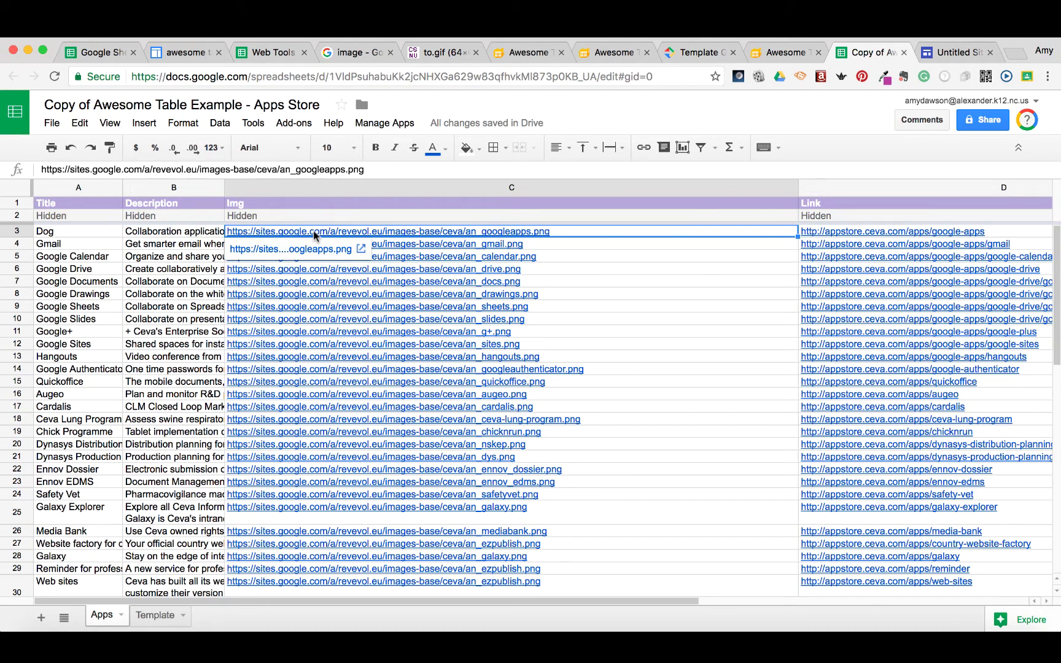
key(super+v)
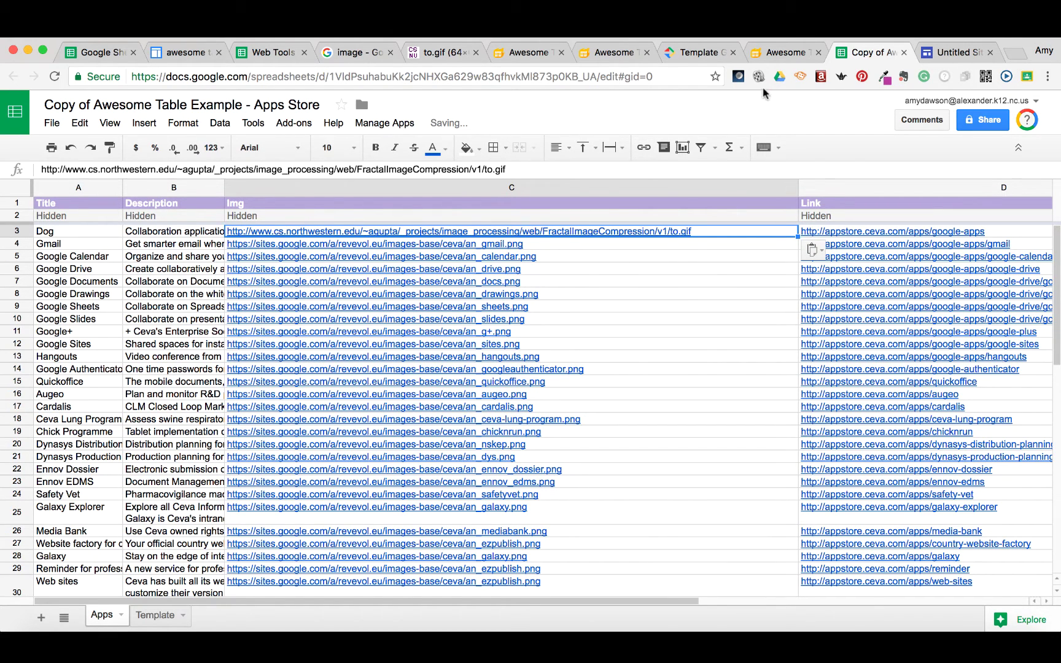
click(783, 53)
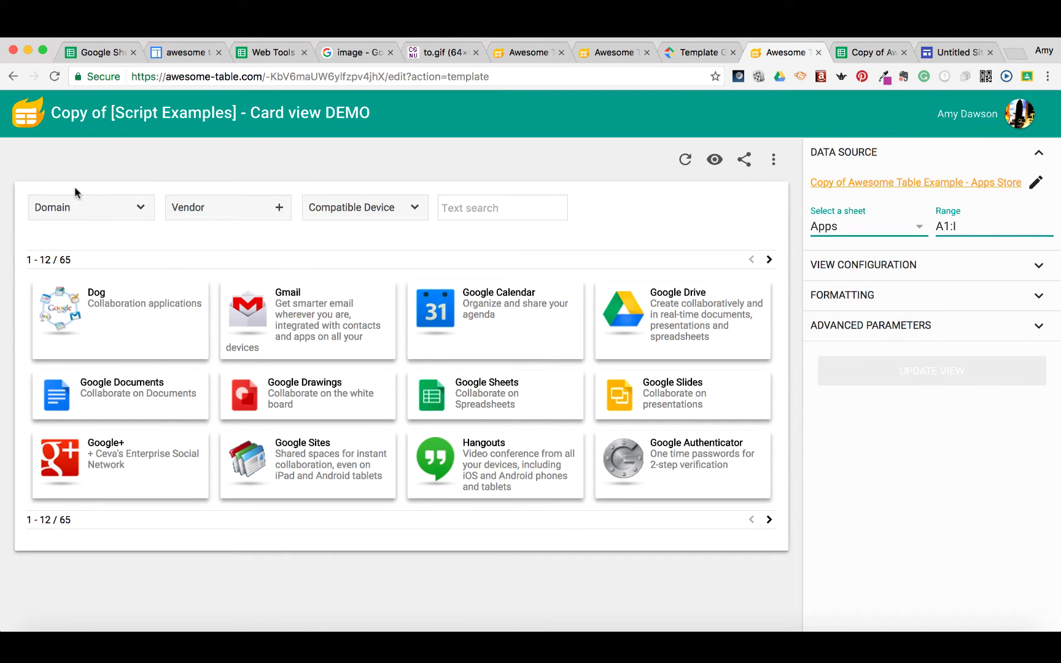
click(682, 163)
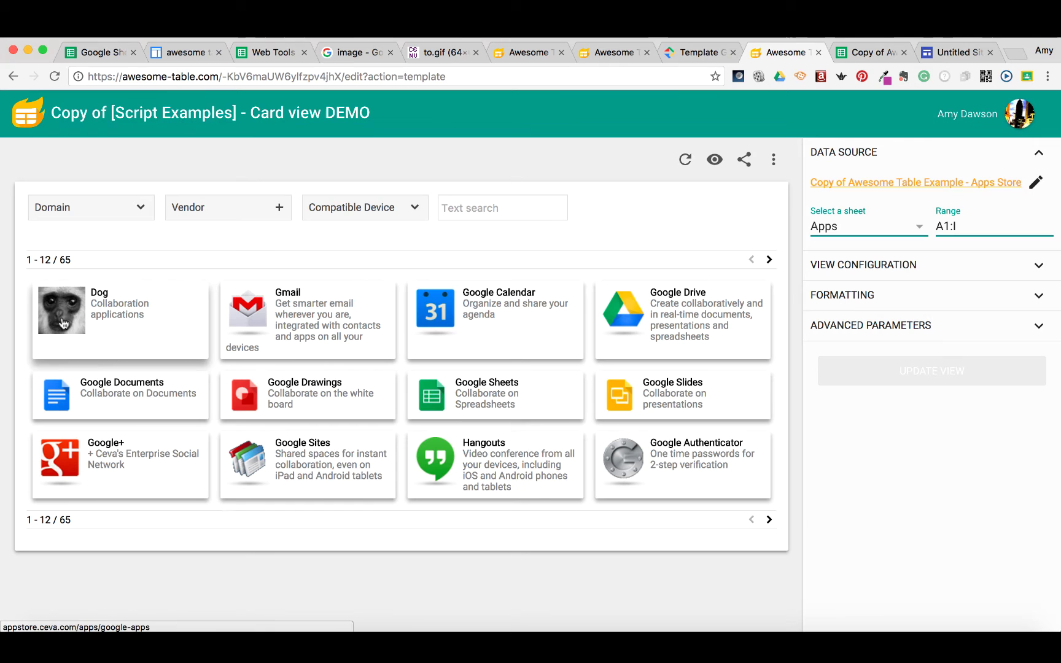
click(879, 53)
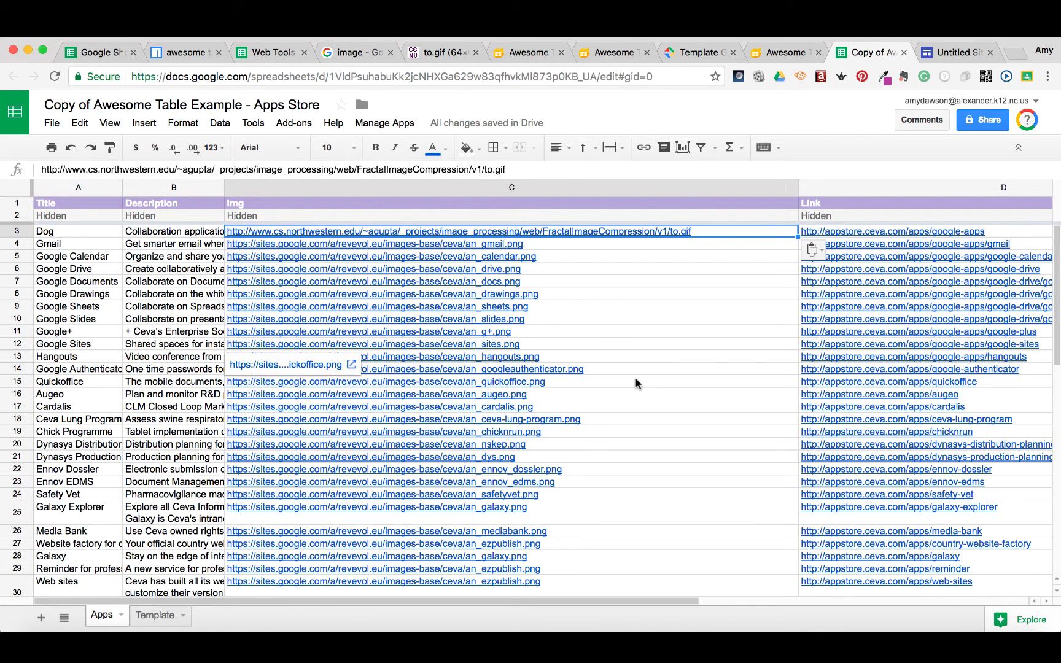
click(778, 54)
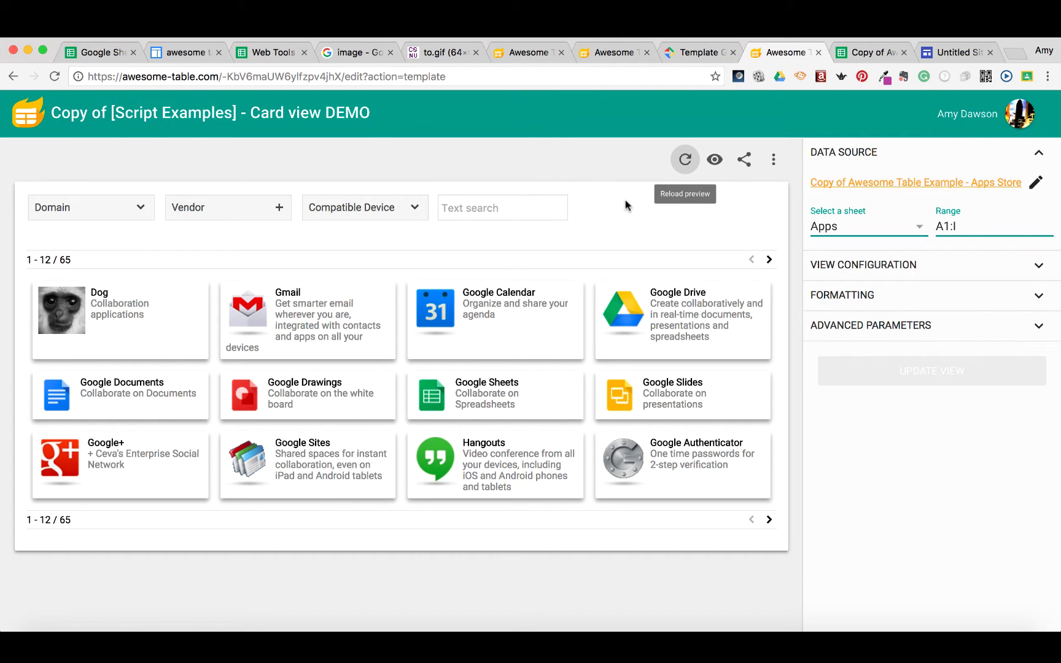
Copy the card view's share link and bring up the classic Site's awesome table page.
click(745, 160)
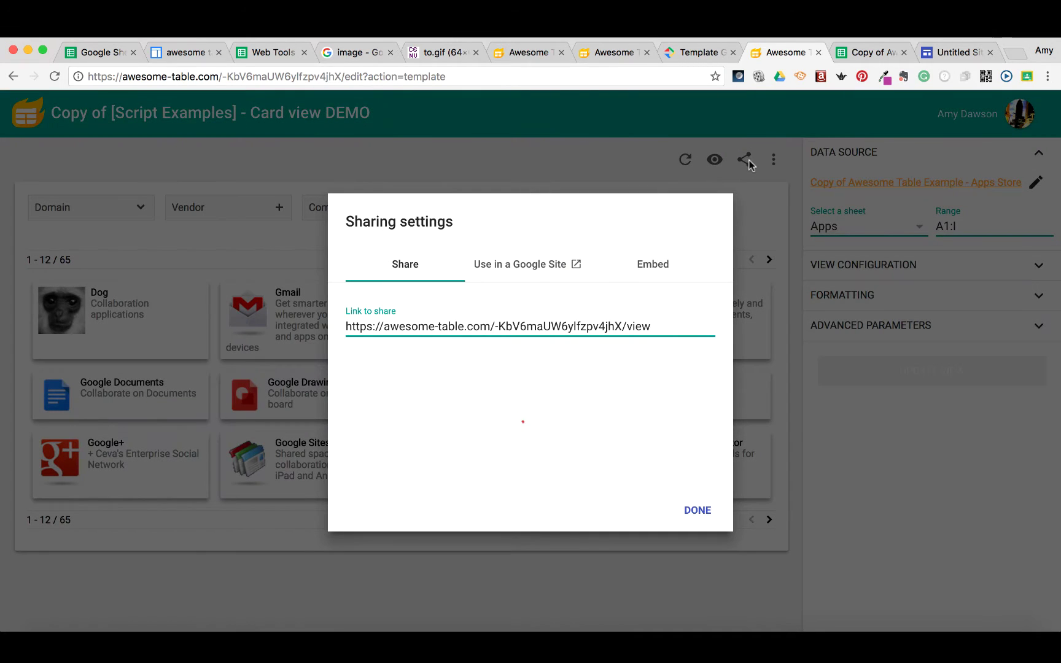
click(650, 336)
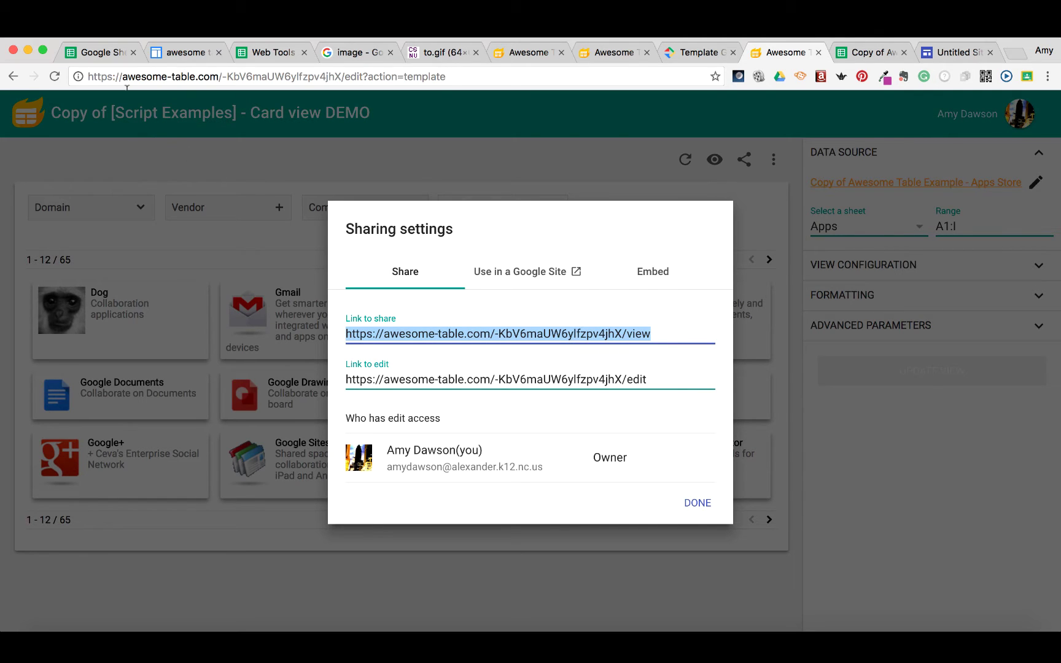
click(172, 53)
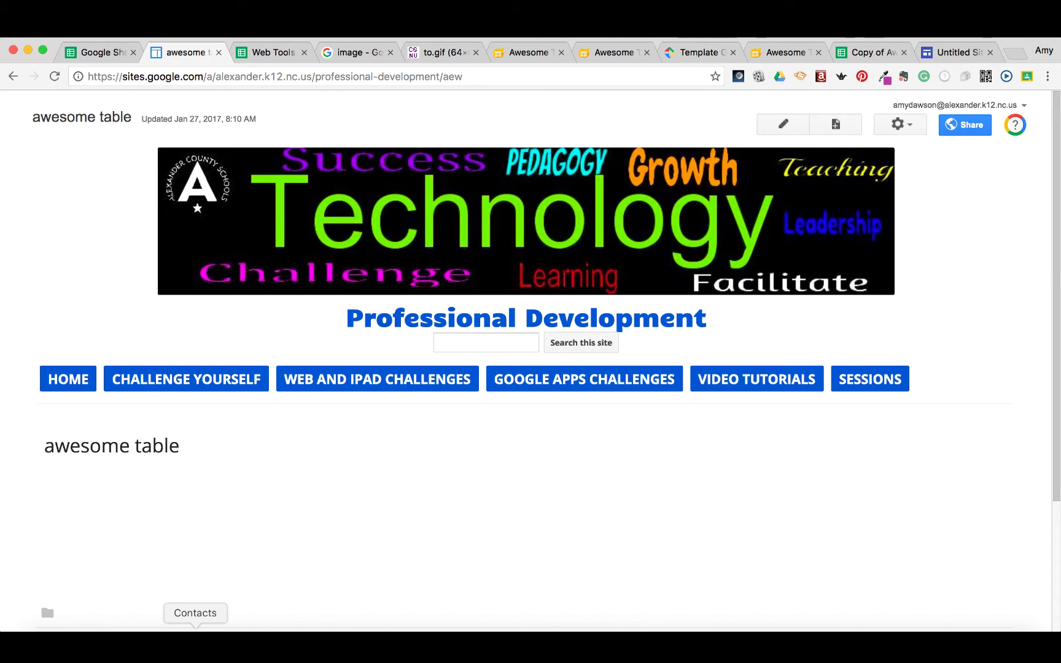
Edit the page and pick the public Include gadget (iframe) from More gadgets.
click(785, 125)
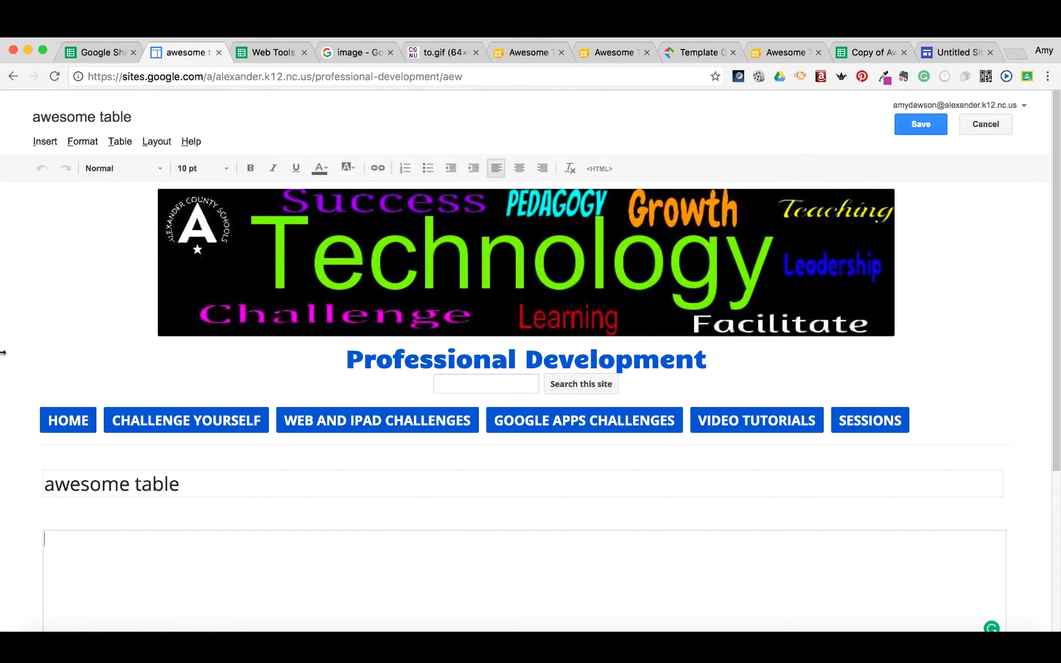
click(44, 141)
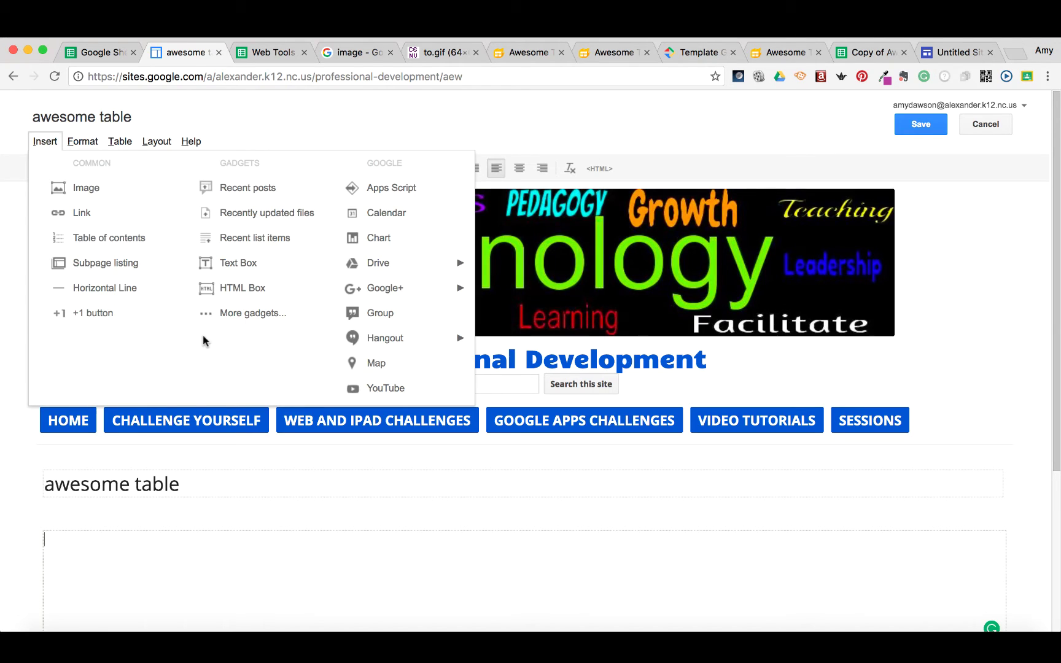
click(224, 316)
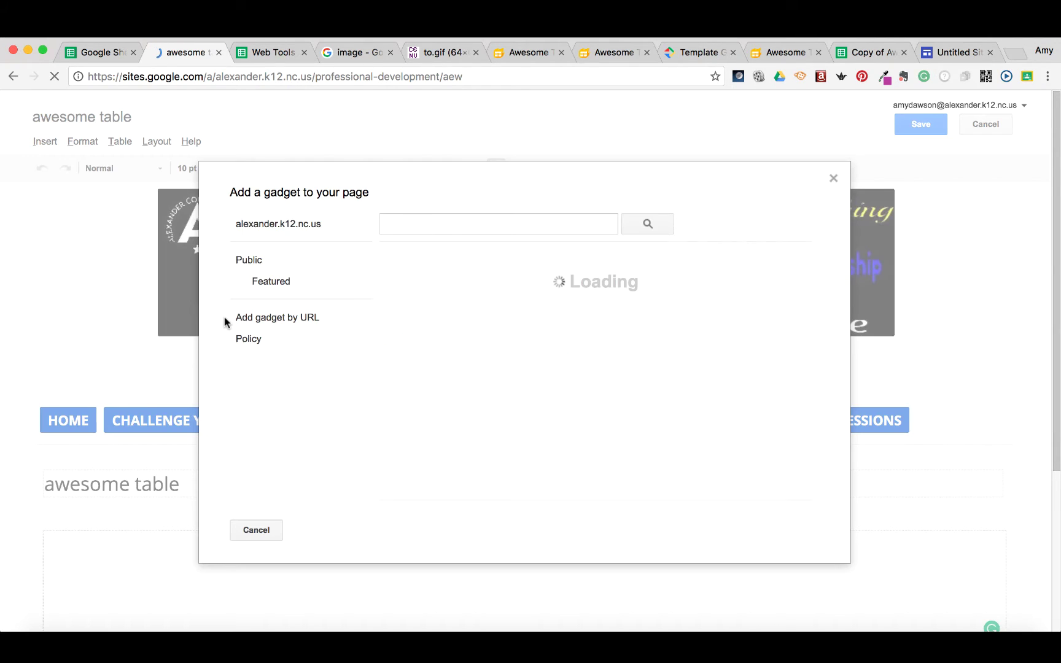
click(255, 258)
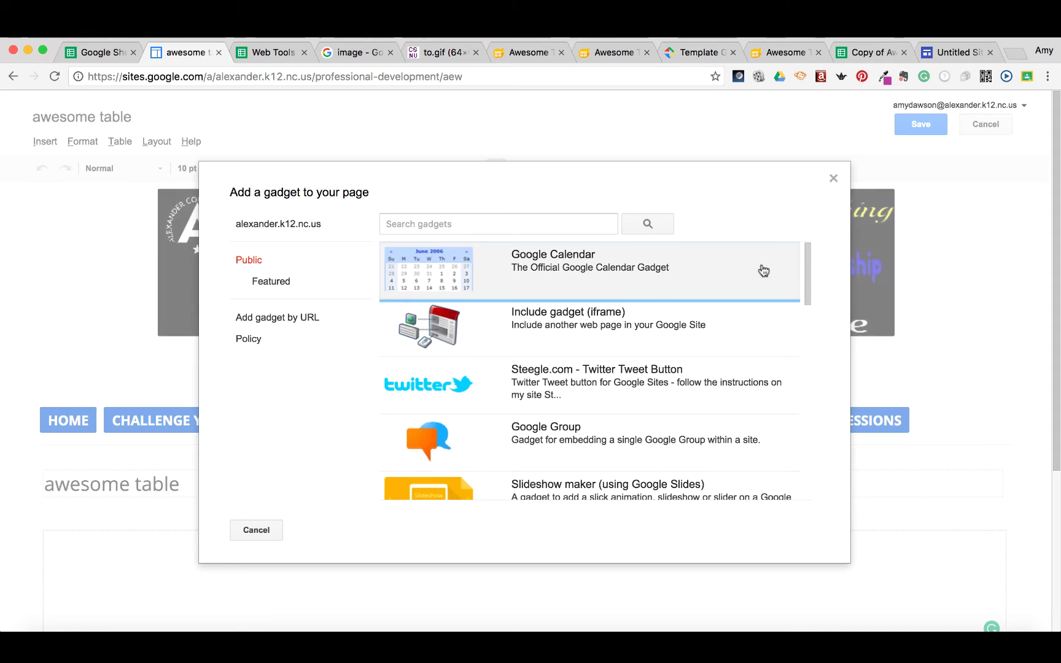
click(555, 332)
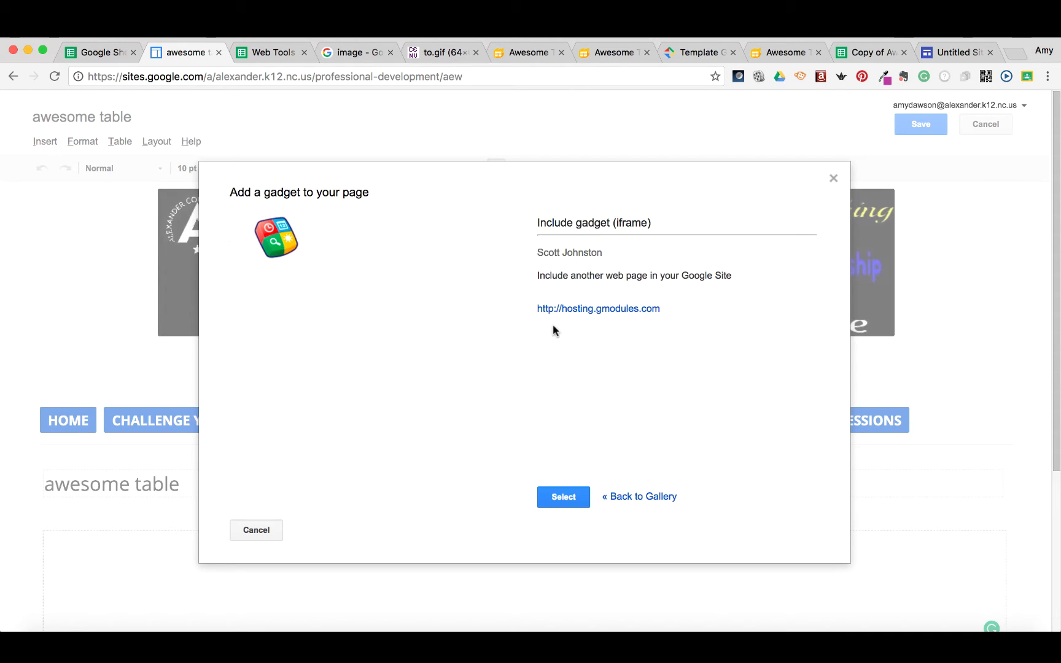
click(553, 500)
click(544, 236)
Paste the Awesome Table view URL and title the gadget Awesome Table.
click(551, 231)
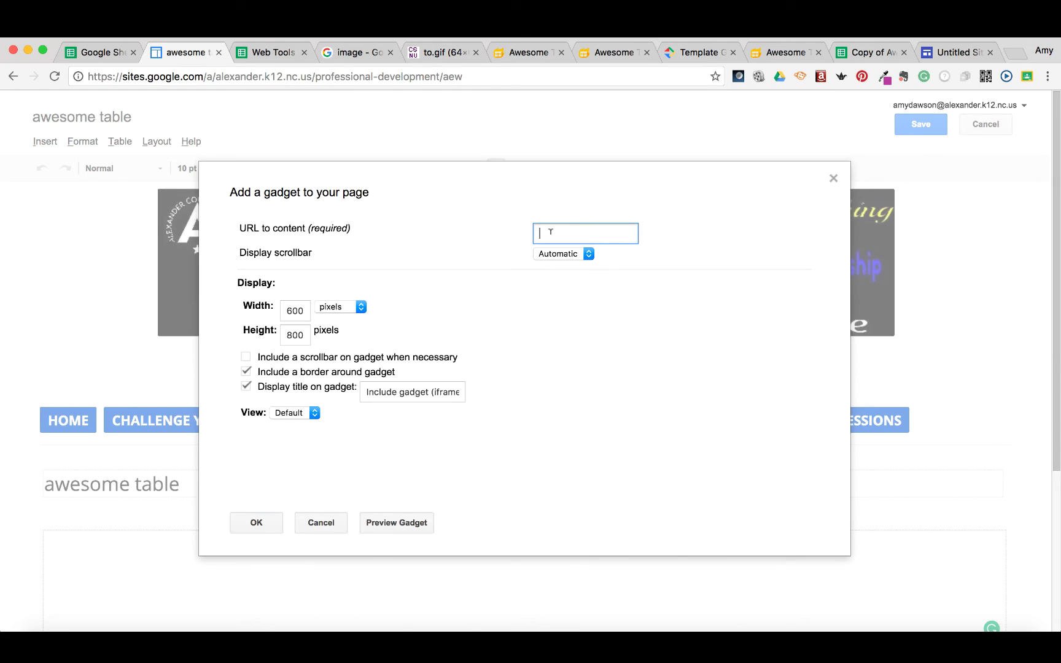
key(super+v)
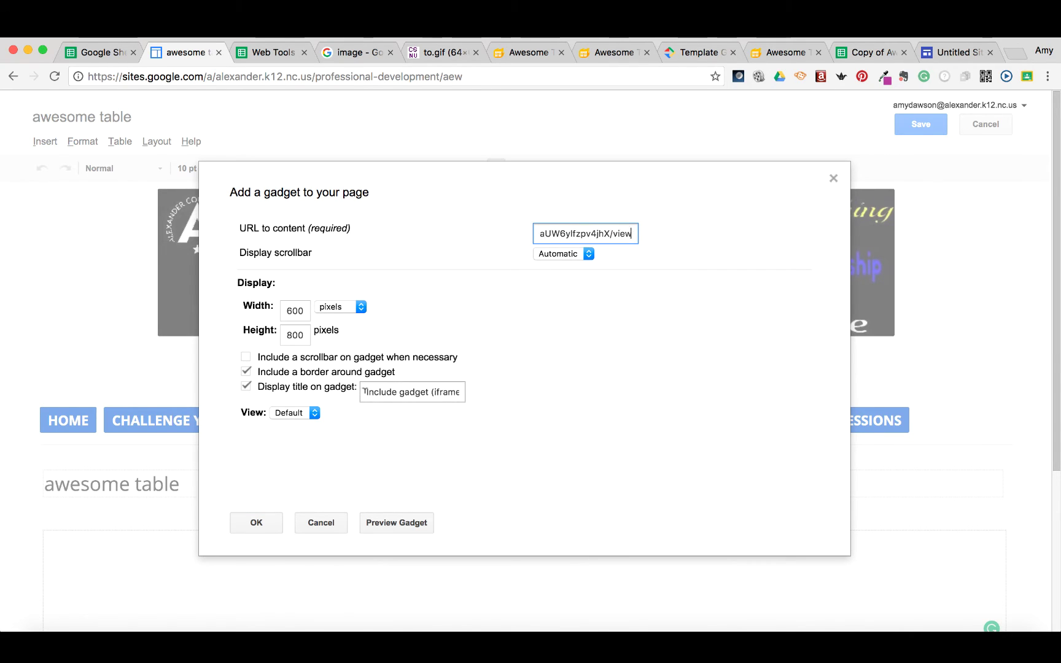
drag(365, 392, 572, 390)
text(A)
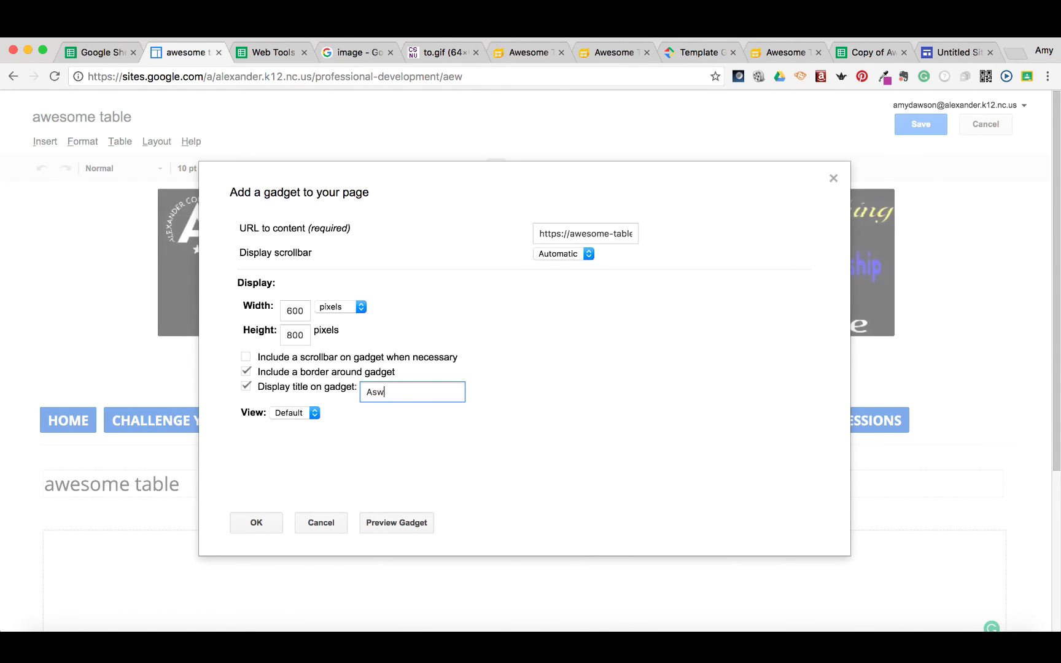
text(s)
key(BackSpace)
text(wesome Table)
click(557, 348)
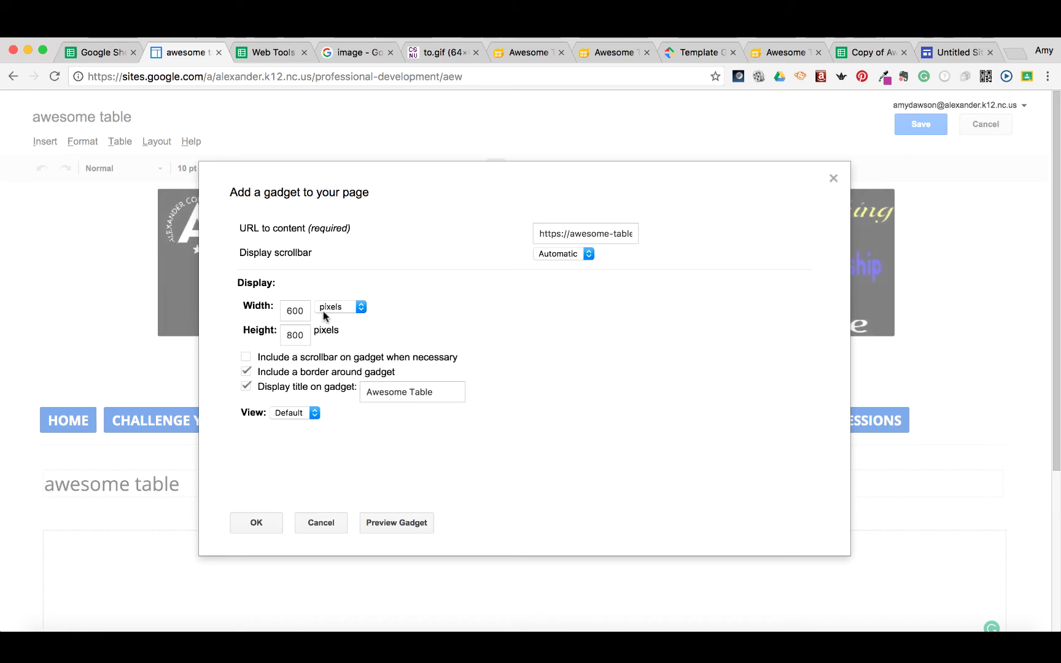
Set the gadget to 800 wide and 1000 high and insert it into the page.
click(295, 337)
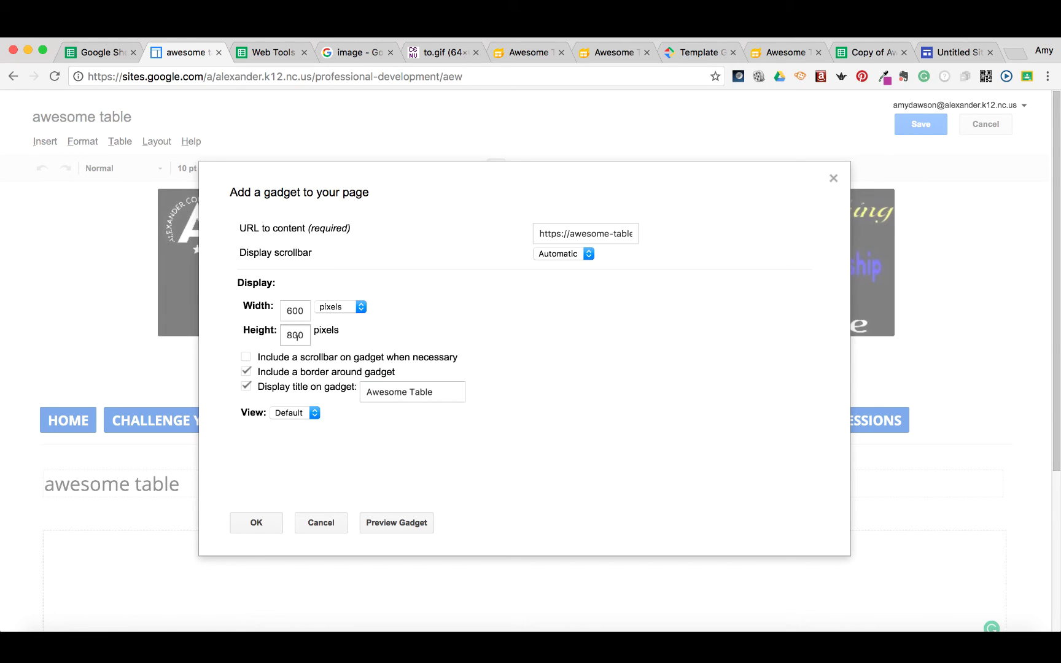
click(304, 311)
double_click(294, 309)
text(800)
double_click(307, 334)
text(000)
click(755, 292)
click(254, 522)
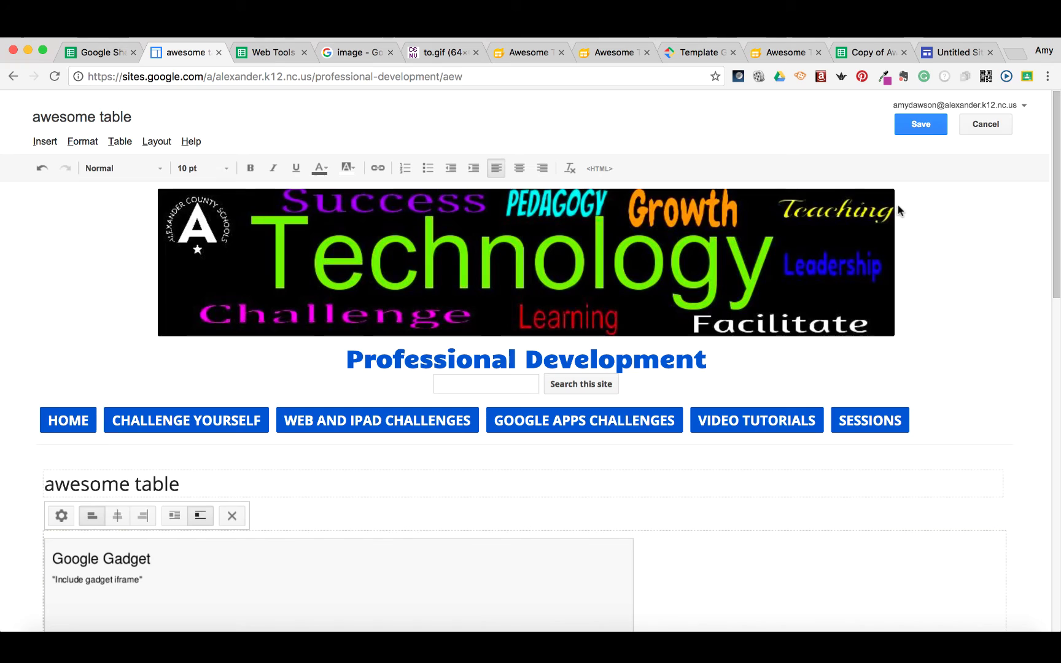
Save the page, check the live card view, and return to edit mode.
click(922, 123)
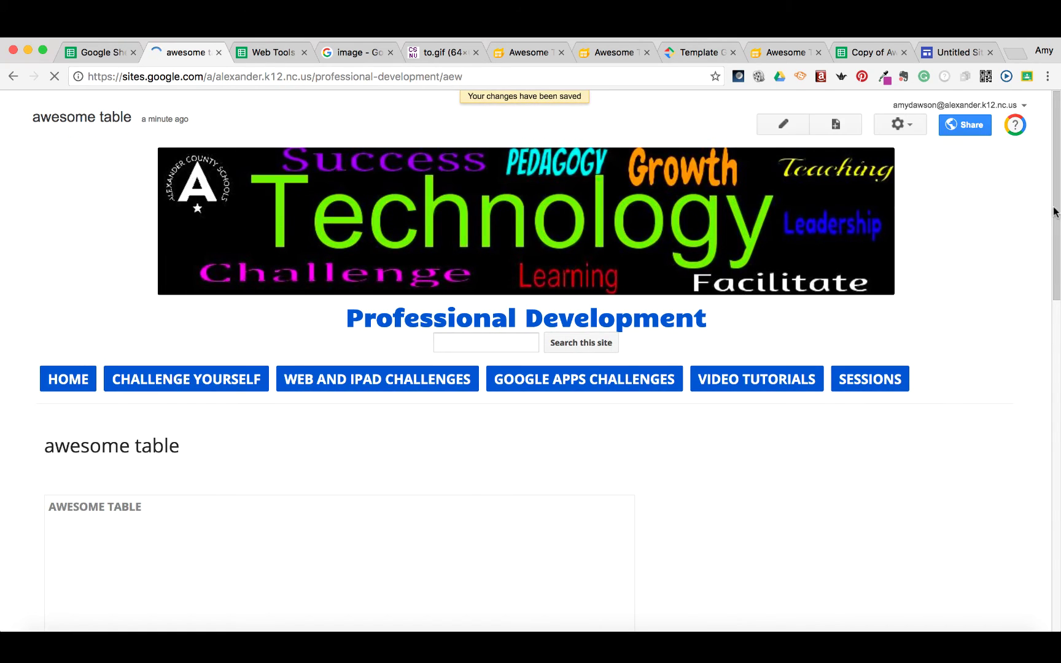
drag(1057, 198, 1057, 309)
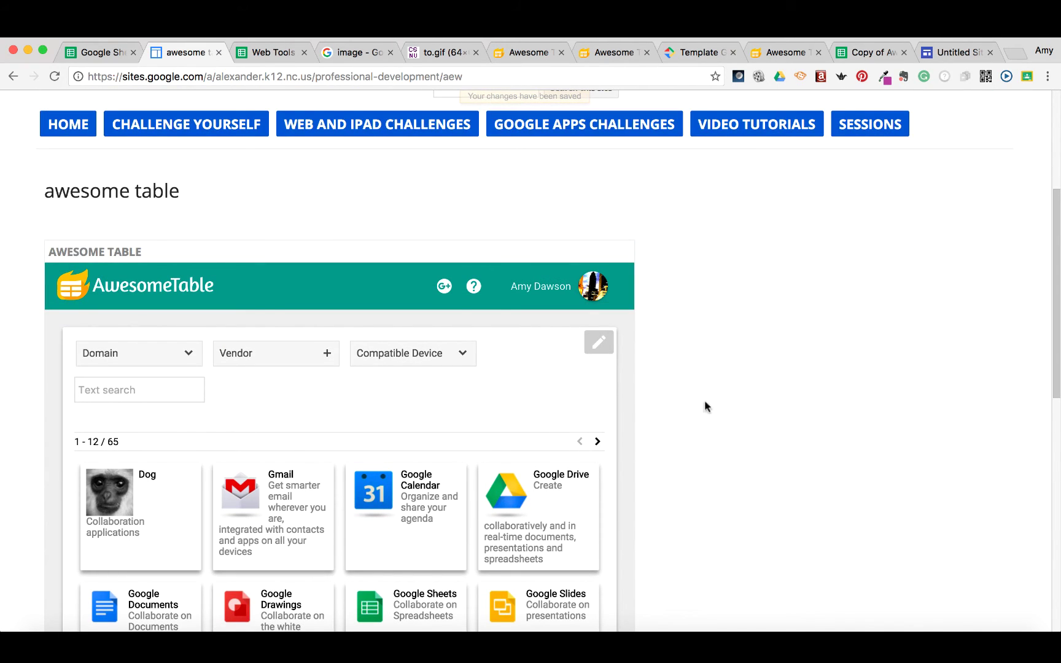
drag(1054, 384, 1054, 286)
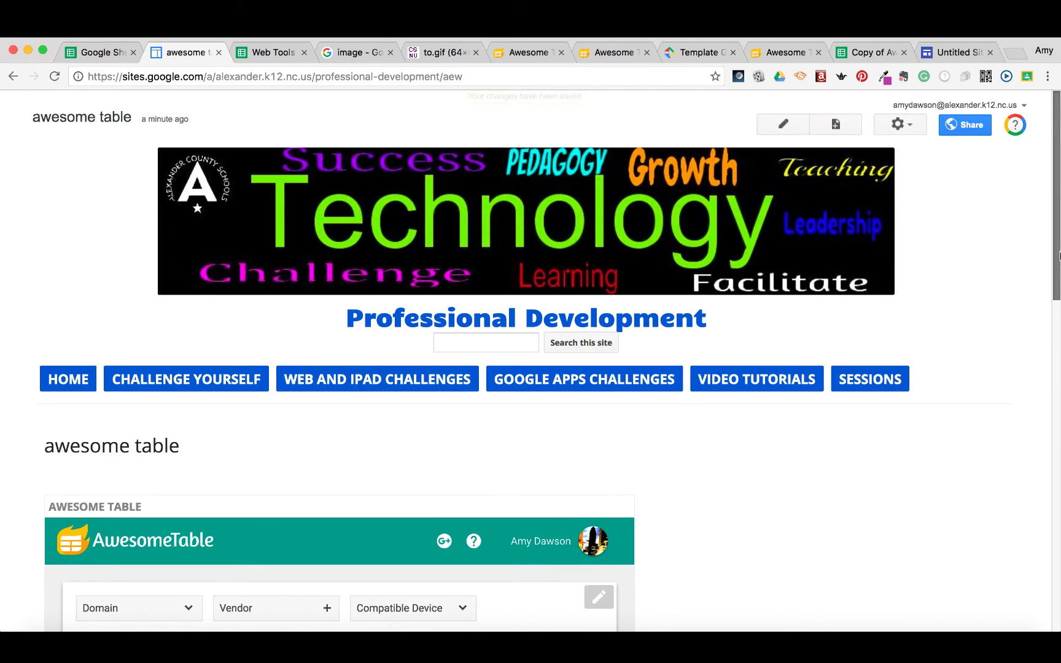
click(794, 128)
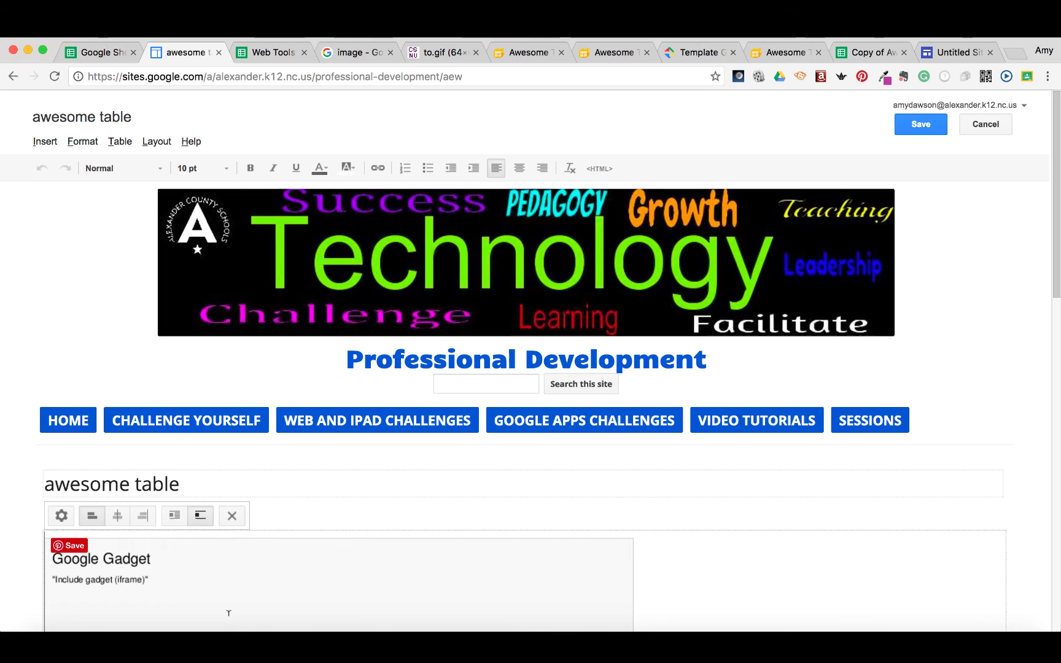
Raise the gadget's Width setting above 800 and save the page again.
click(61, 516)
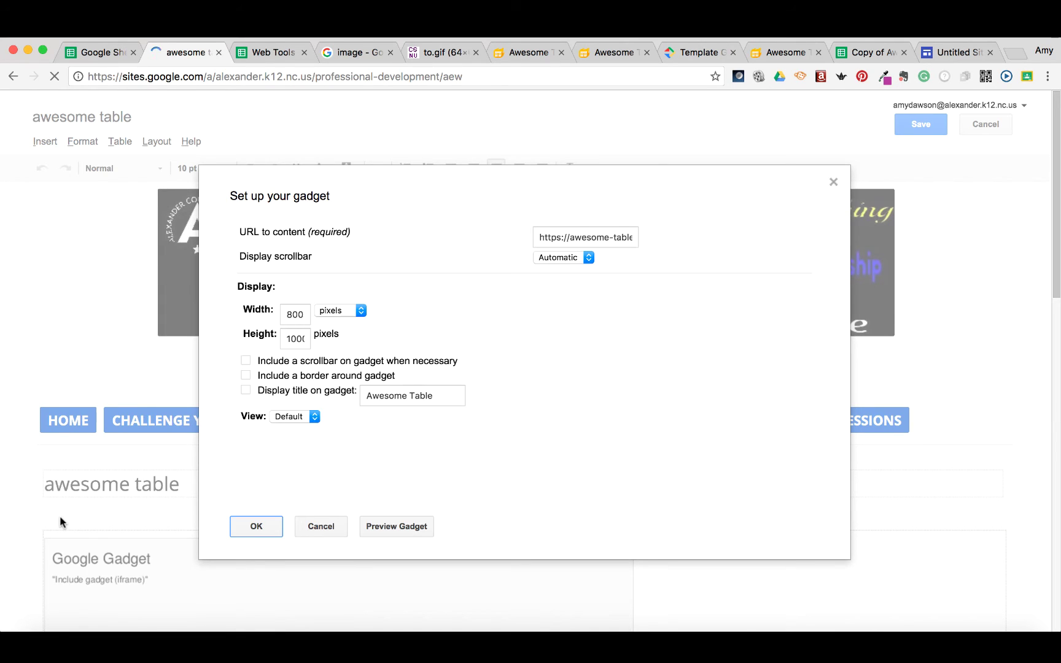
drag(308, 314, 255, 303)
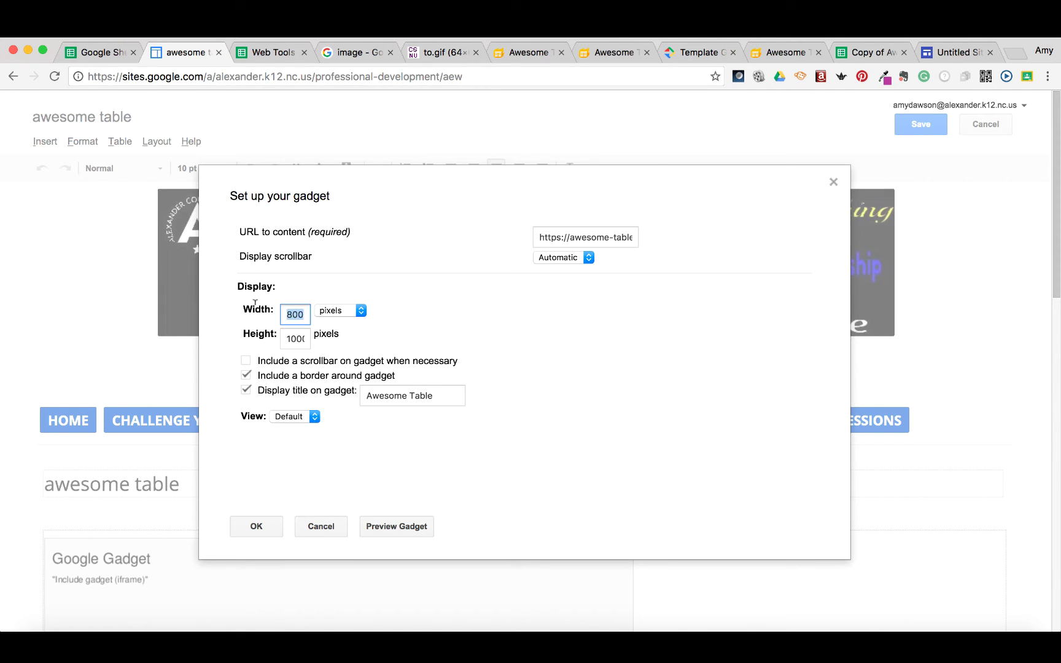
text(100)
click(252, 524)
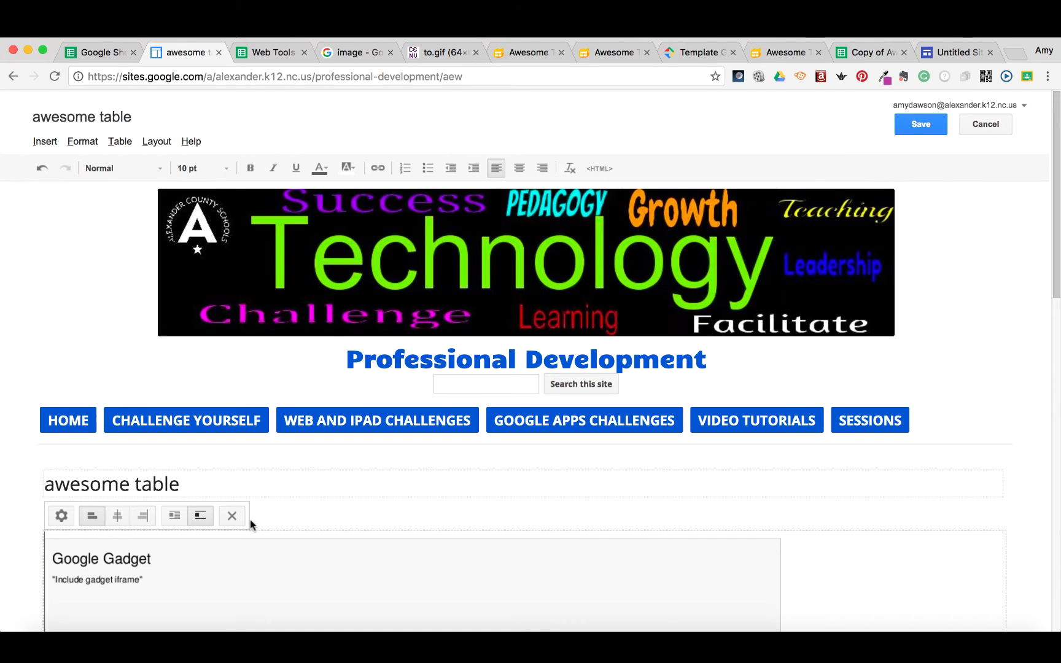
click(910, 124)
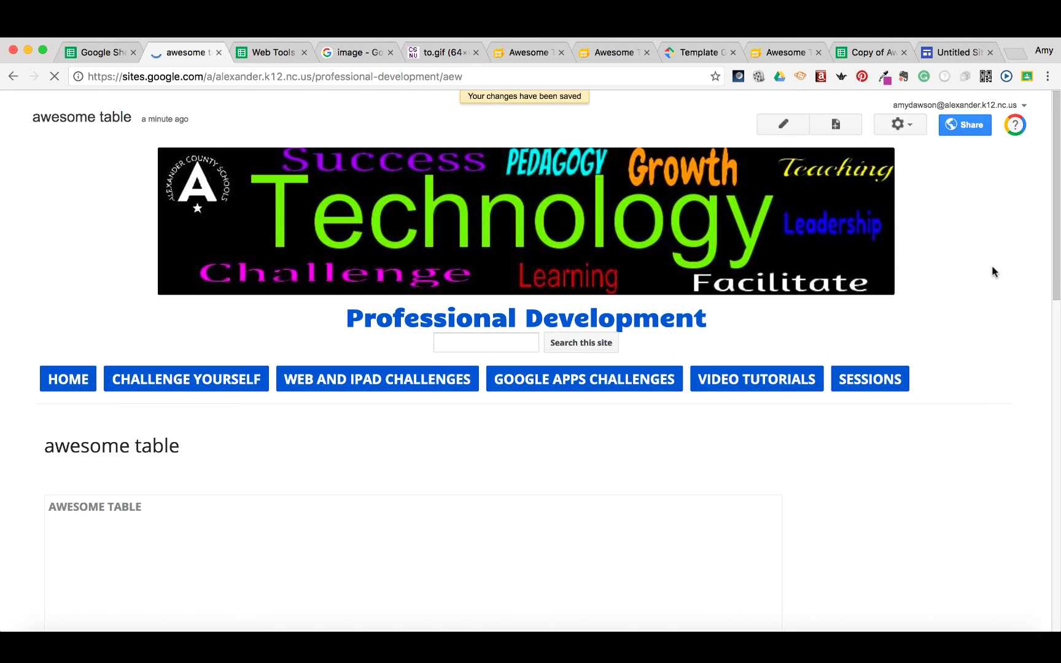
drag(1056, 175, 1049, 383)
scroll(1019, 405, up, 10)
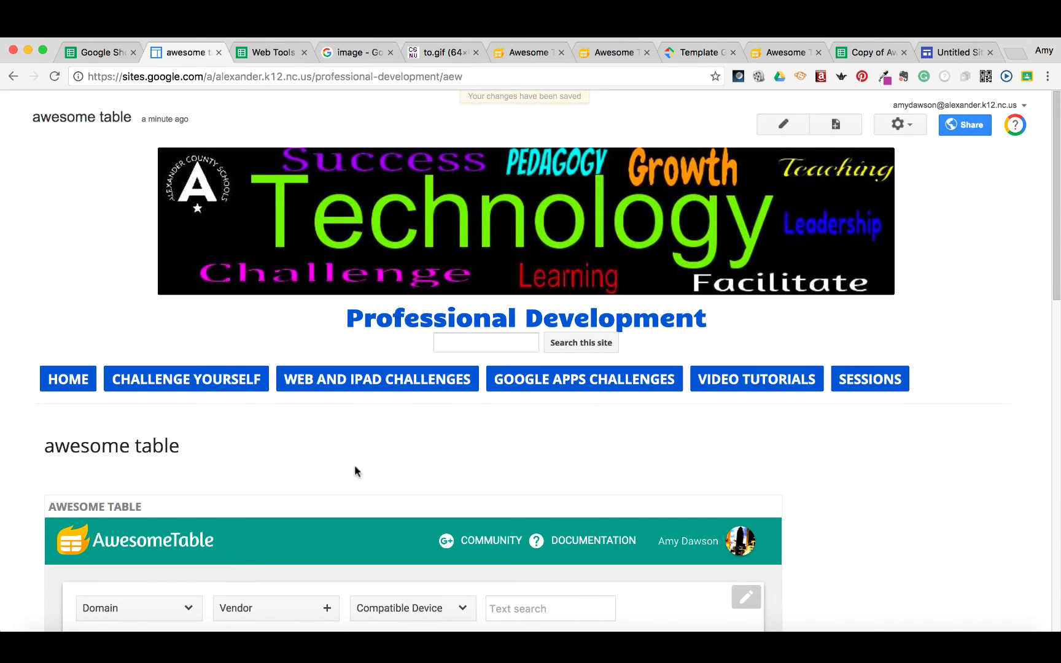
Embed the Awesome Table view URL in the Untitled Site below the Cold Case image.
click(934, 54)
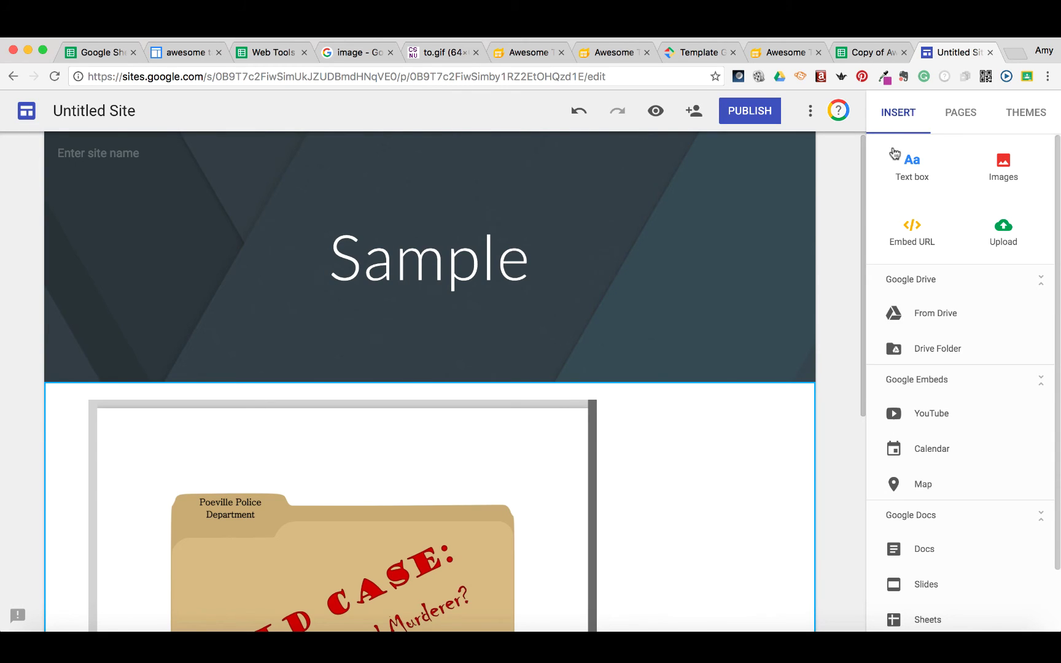
drag(864, 199, 865, 415)
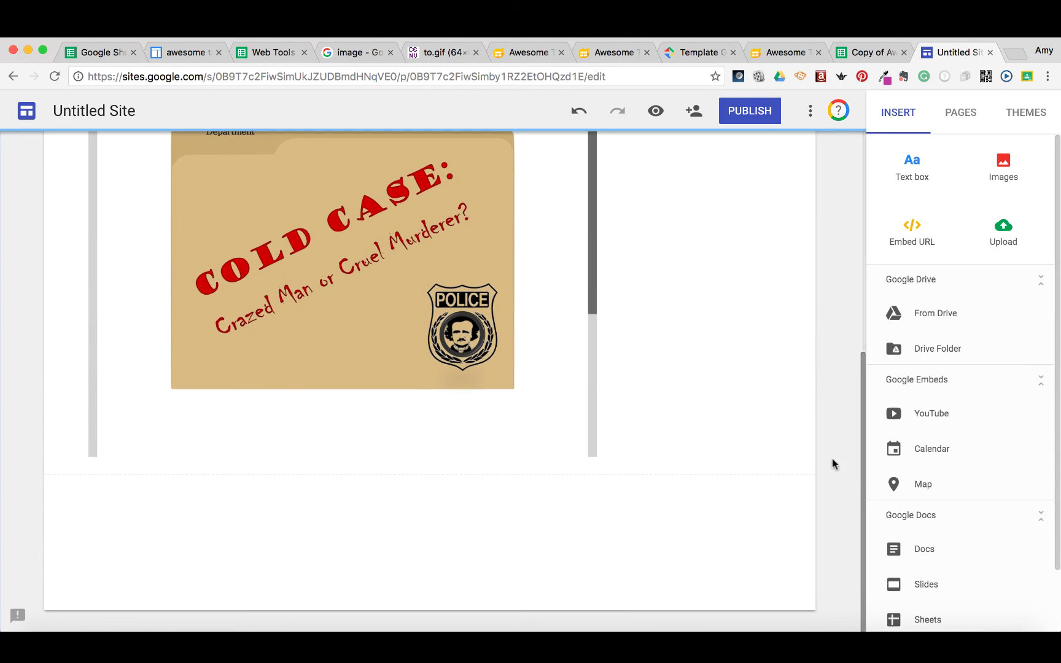
click(915, 227)
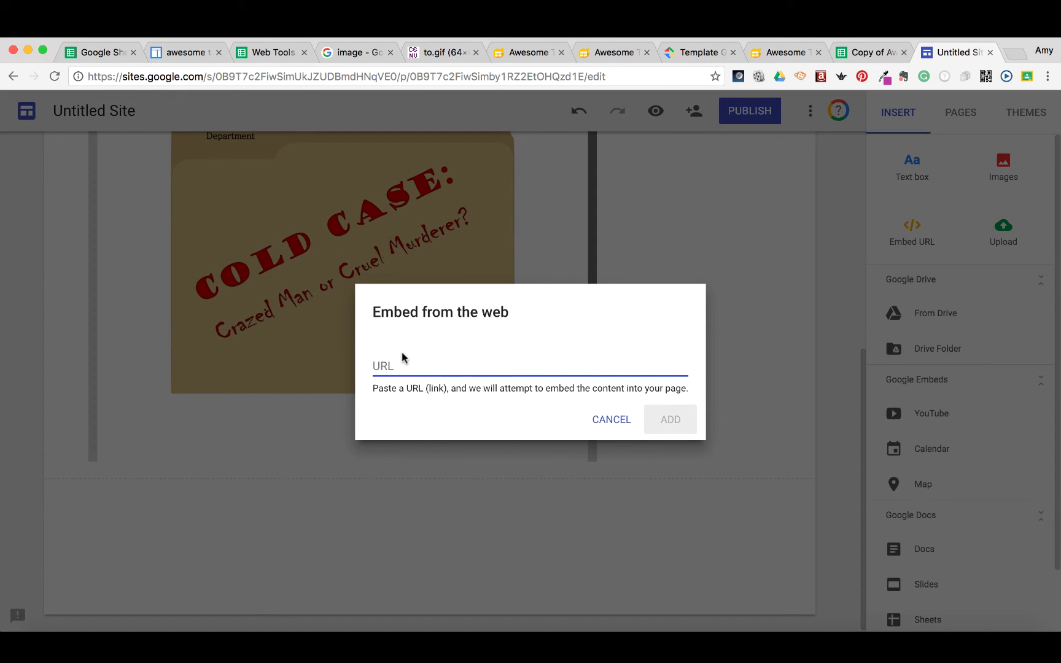
key(ctrl+v)
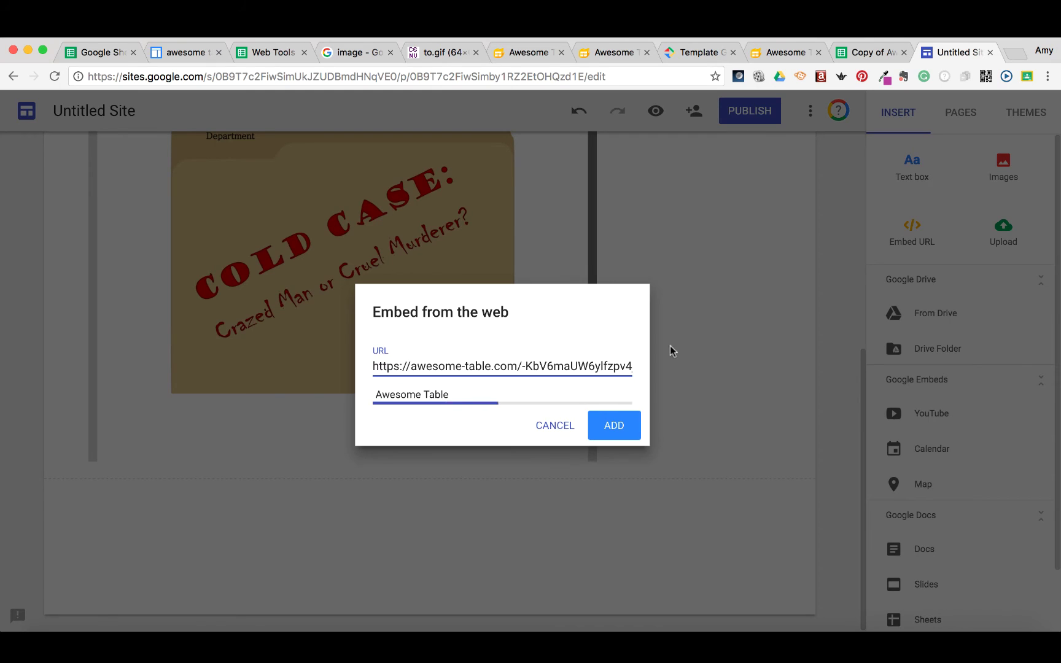
click(610, 426)
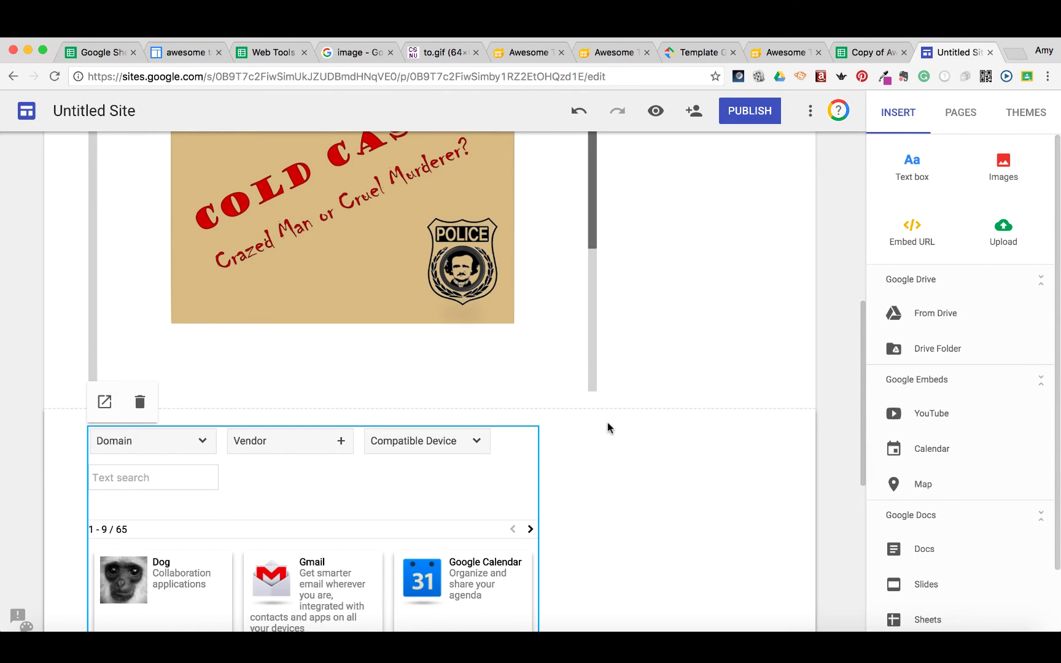
Drag the embed's right edge outward so it shows four cards per row.
drag(864, 403, 867, 504)
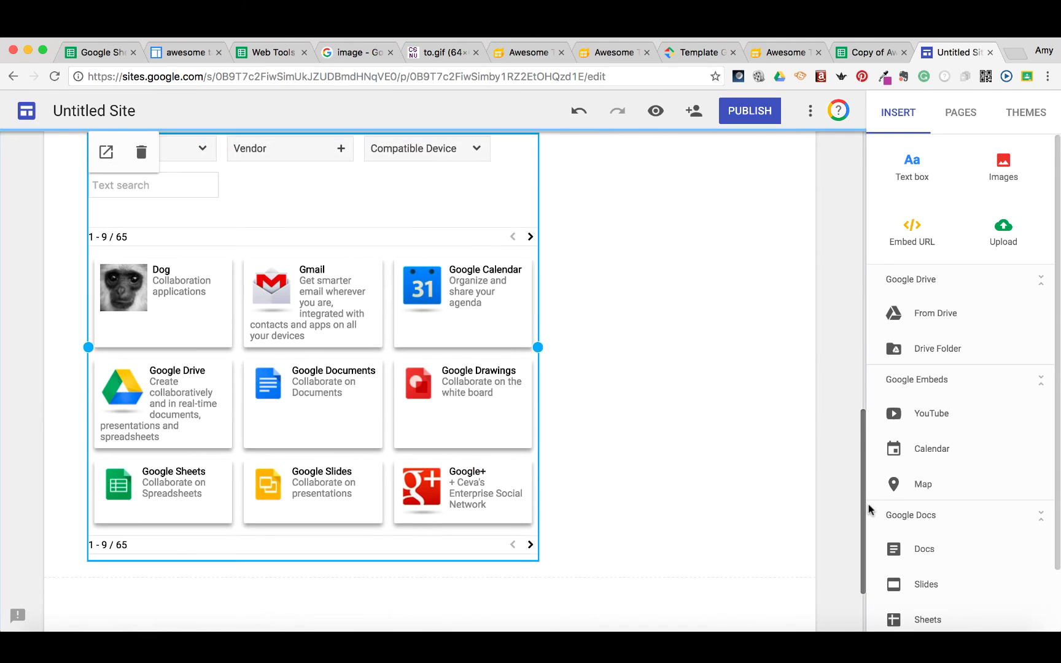
click(576, 459)
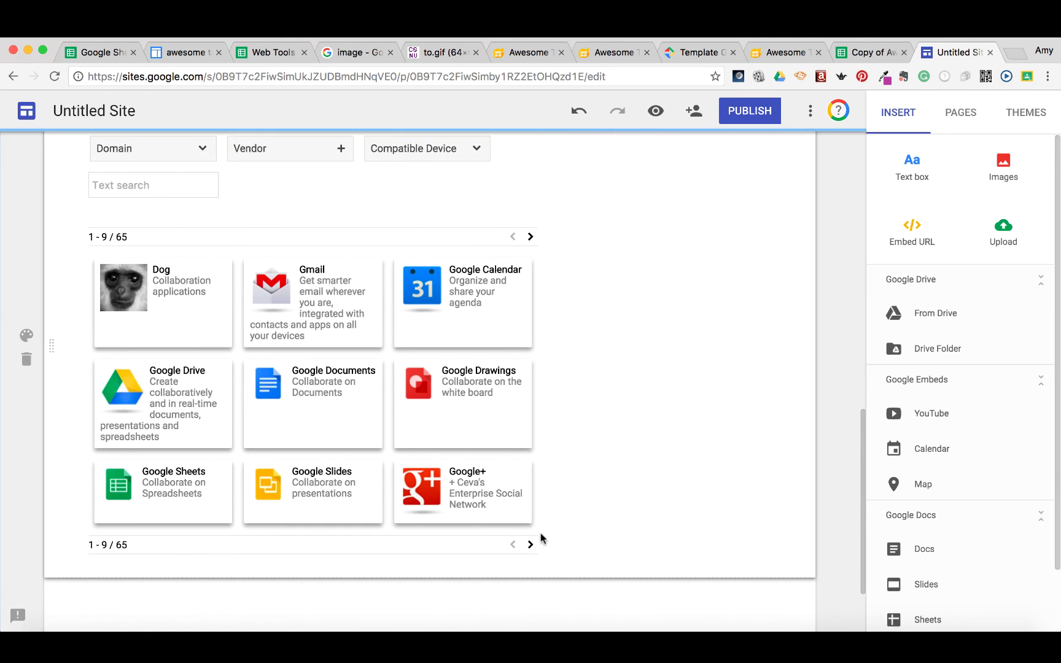
click(538, 348)
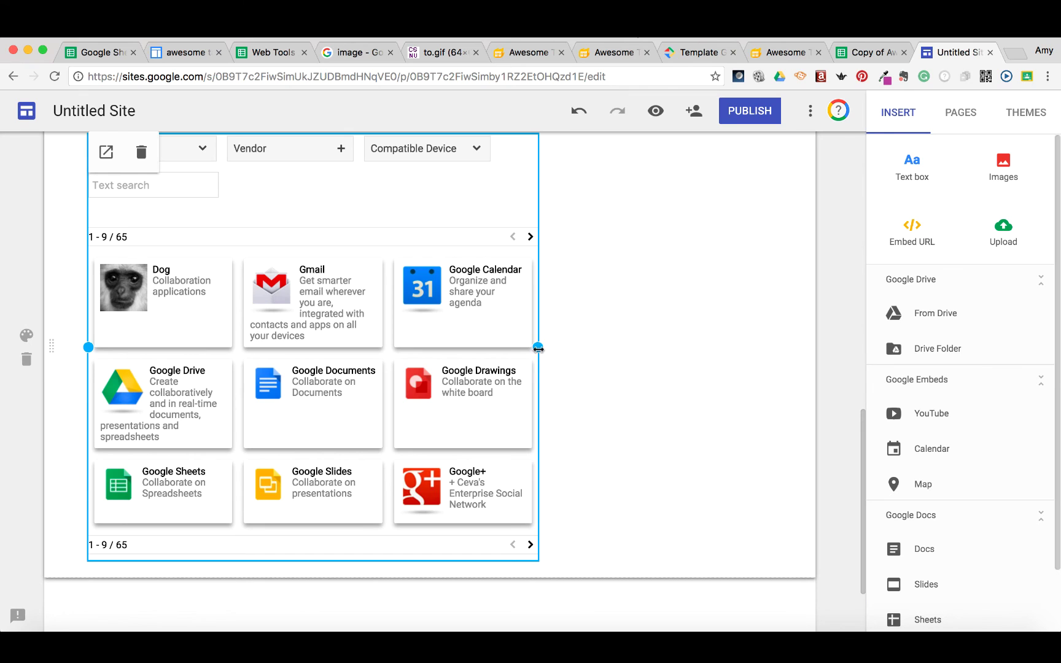
drag(538, 349, 814, 347)
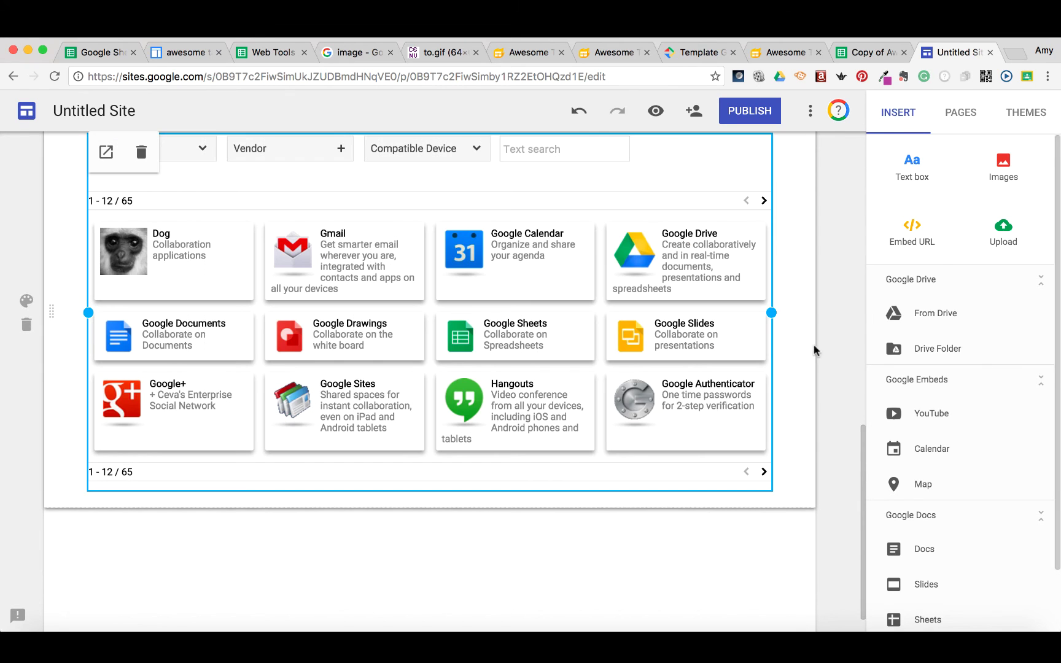
click(829, 334)
mouse_move(862, 430)
mouse_down()
mouse_move(863, 359)
mouse_move(851, 440)
mouse_up()
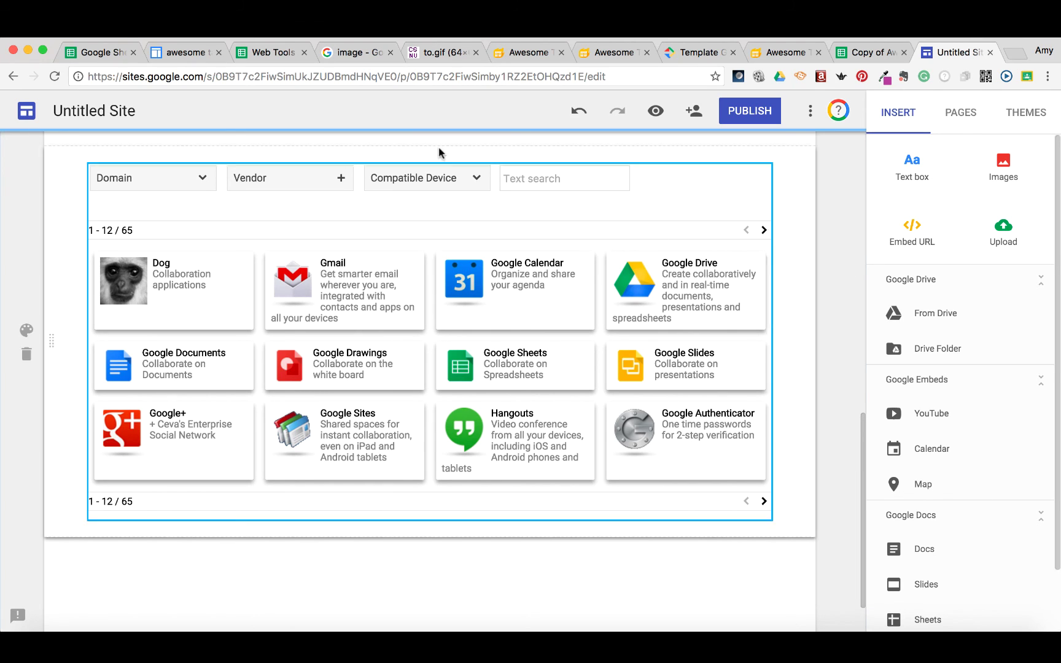
Show the Awesome Table dashboard listing the GAFE, Web Tools and Videos views.
click(519, 52)
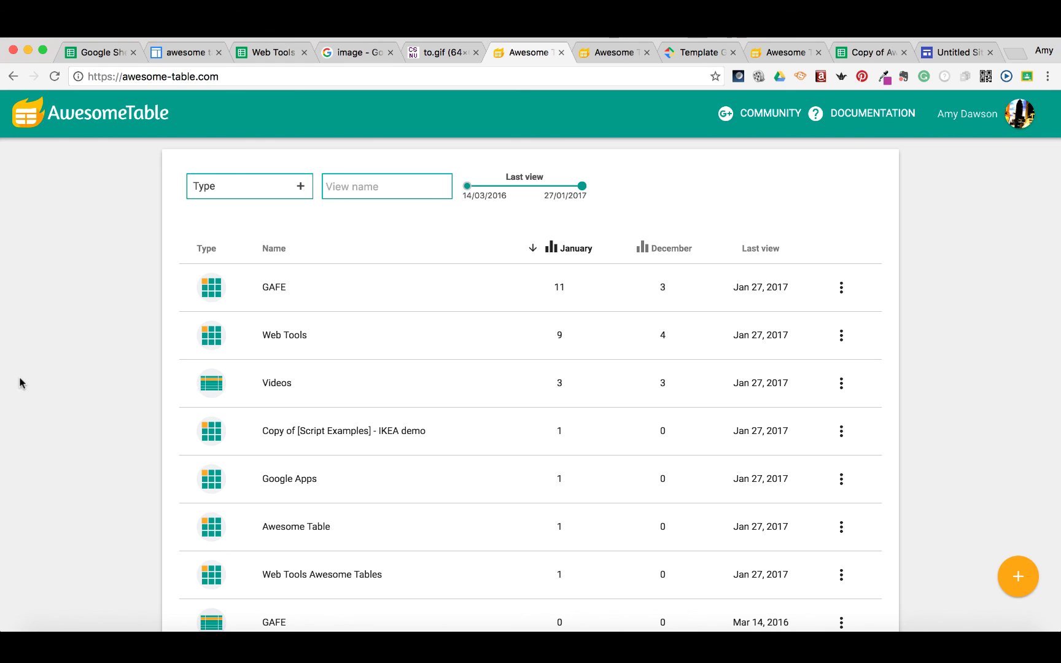